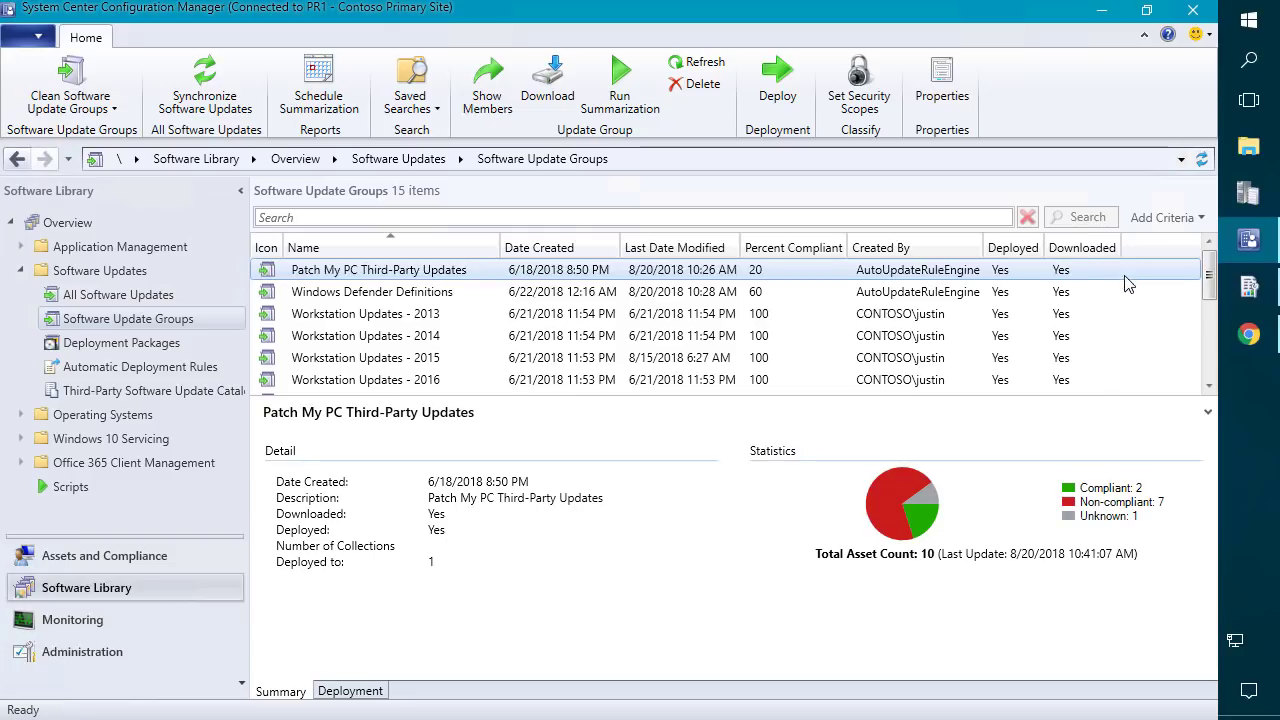
# Switch to Chrome and download the Publishing Service MSI from Patch My PC's publishing service setup documentation.
pyautogui.click(1250, 337)
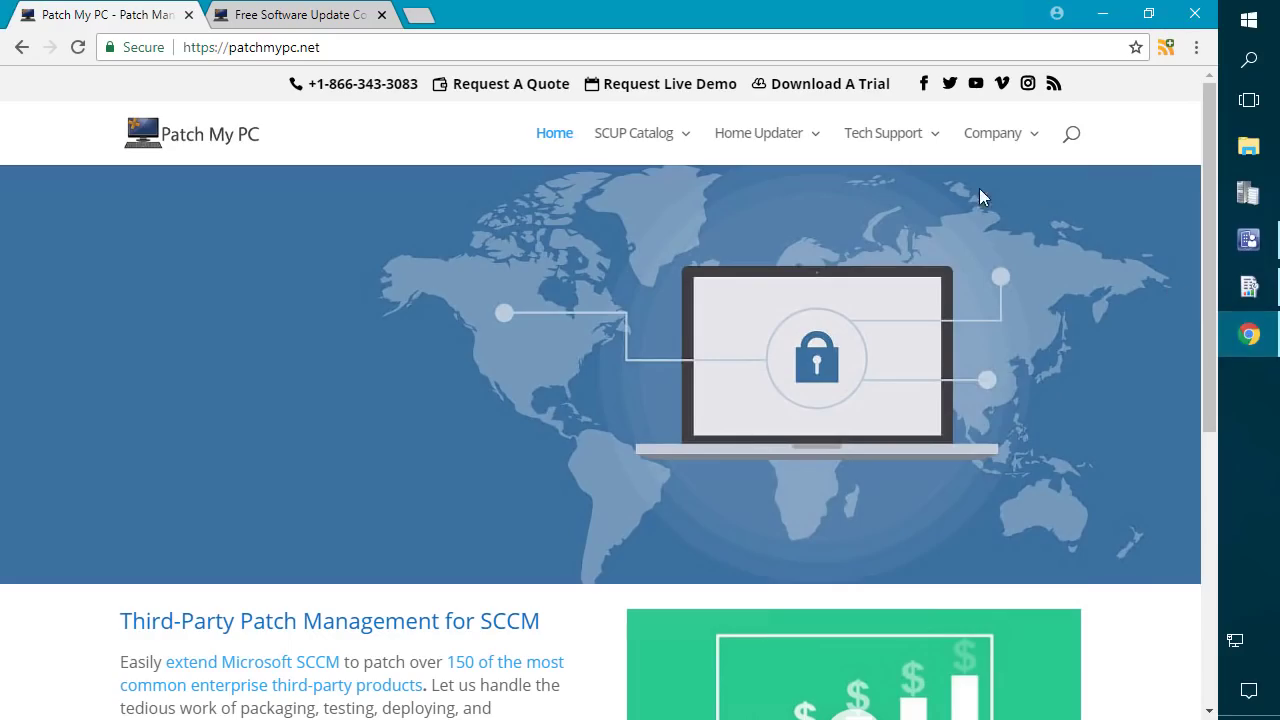
pyautogui.moveTo(655, 155)
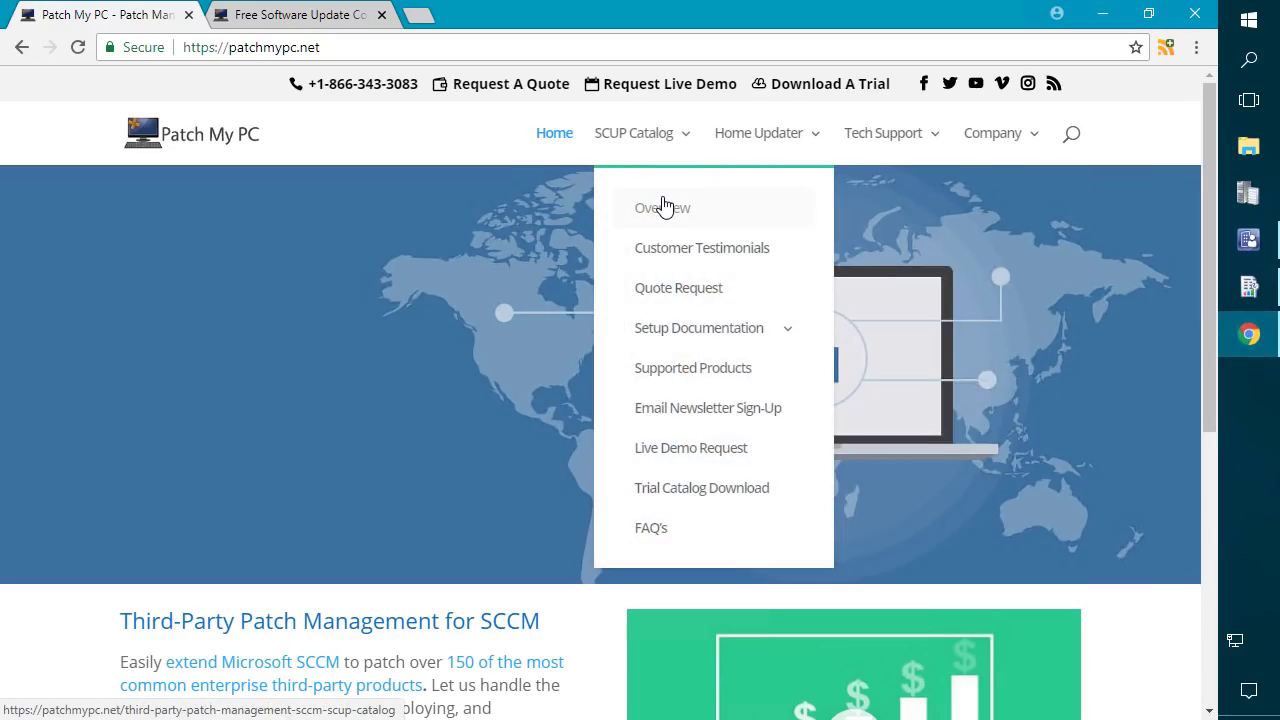
pyautogui.moveTo(686, 333)
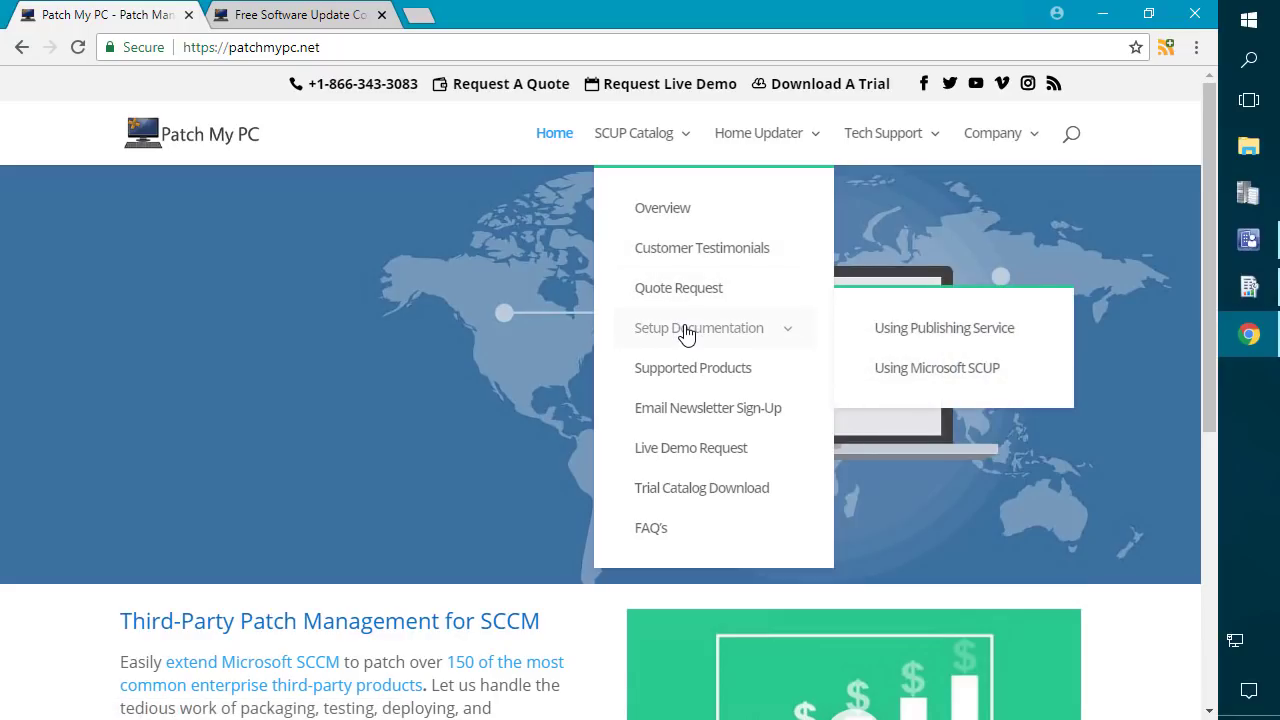
pyautogui.click(900, 333)
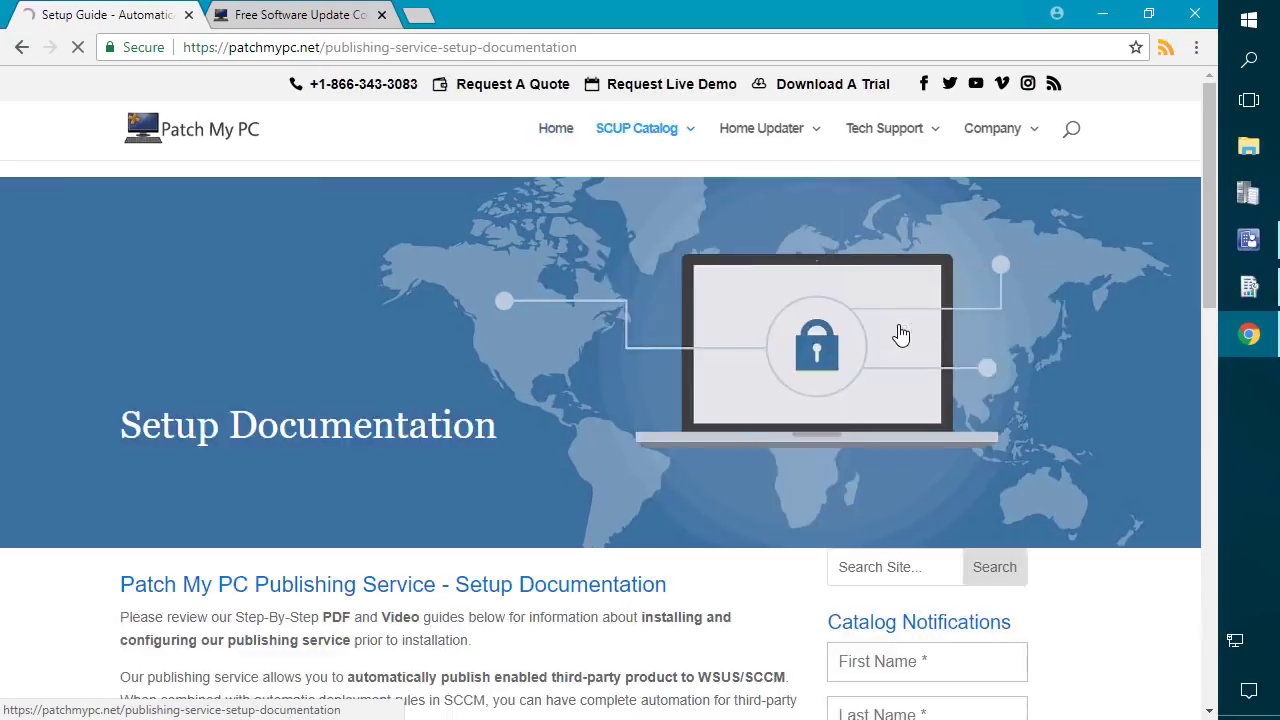
pyautogui.scroll(-2, 610, 440)
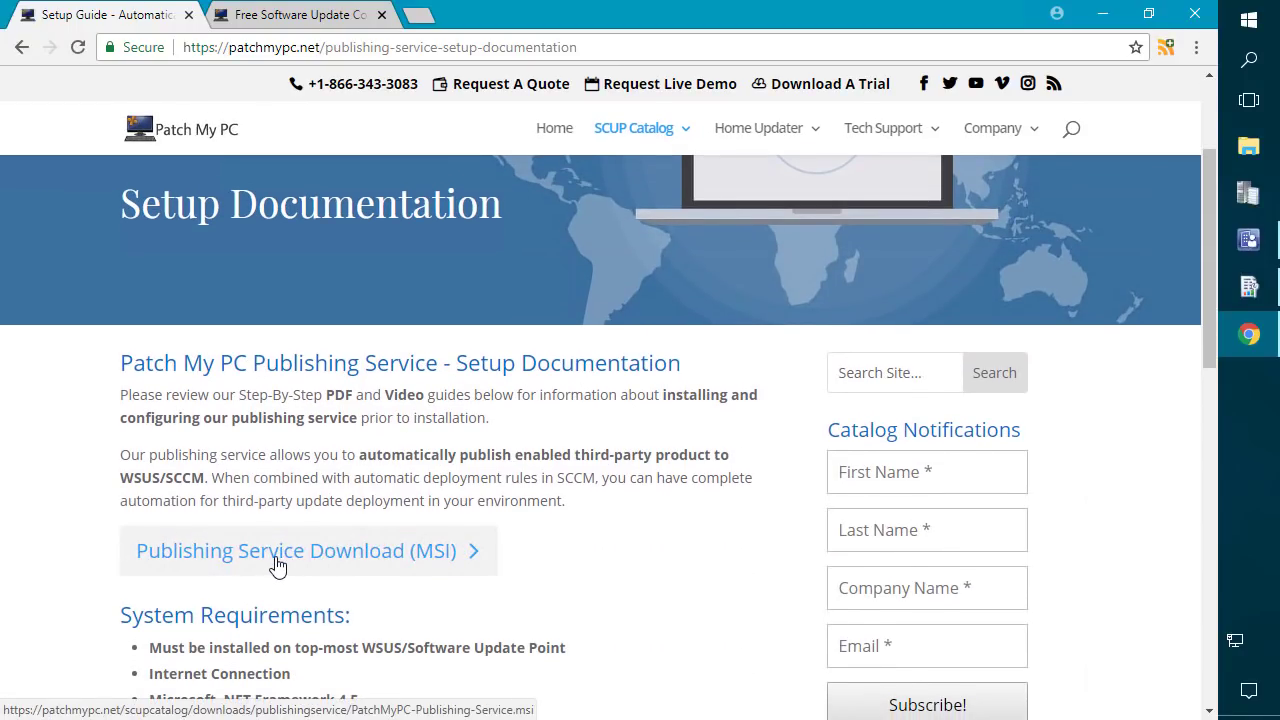
pyautogui.click(277, 566)
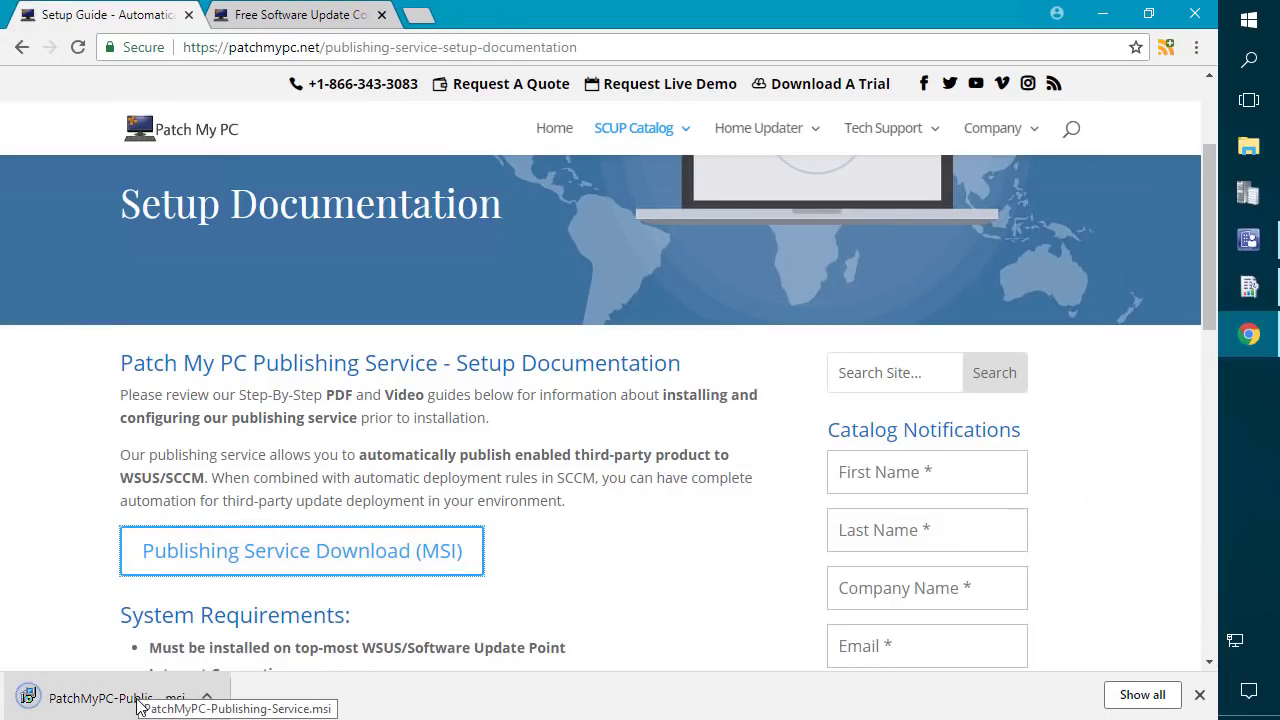
# Run the downloaded MSI, accept the license agreement, and install Patch My PC Publishing Service with the default settings.
pyautogui.click(137, 703)
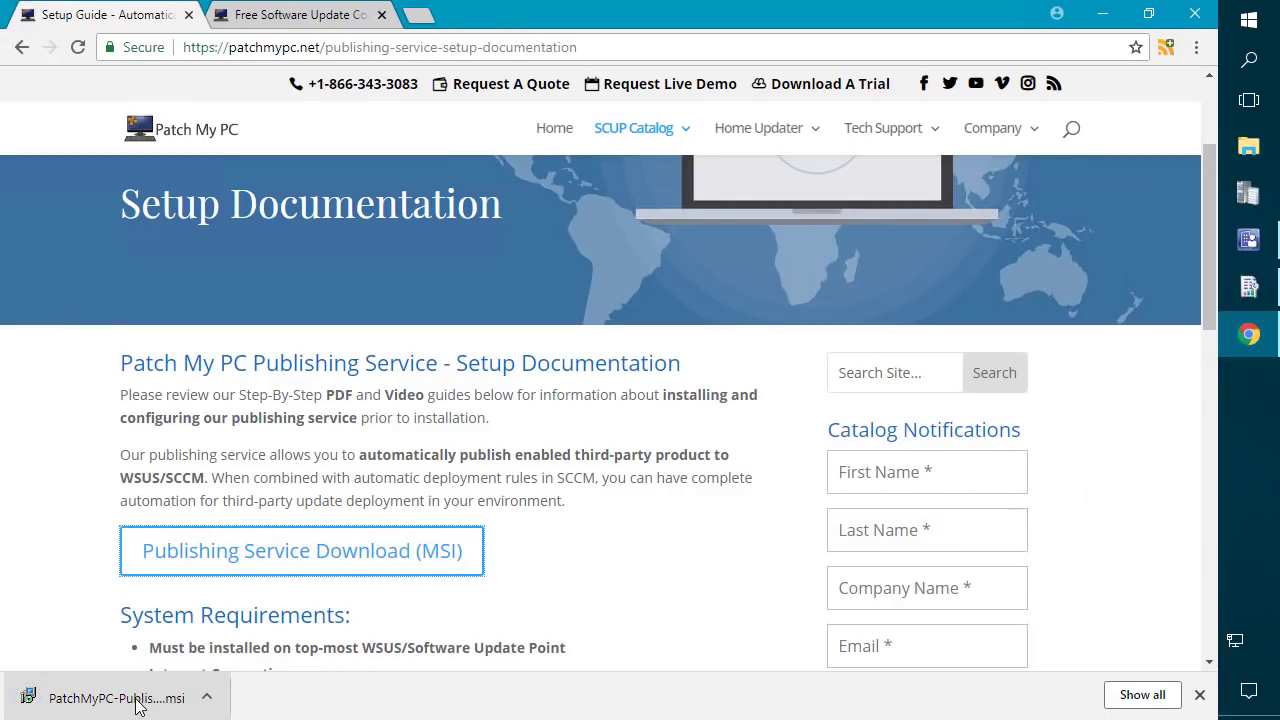
pyautogui.click(1101, 14)
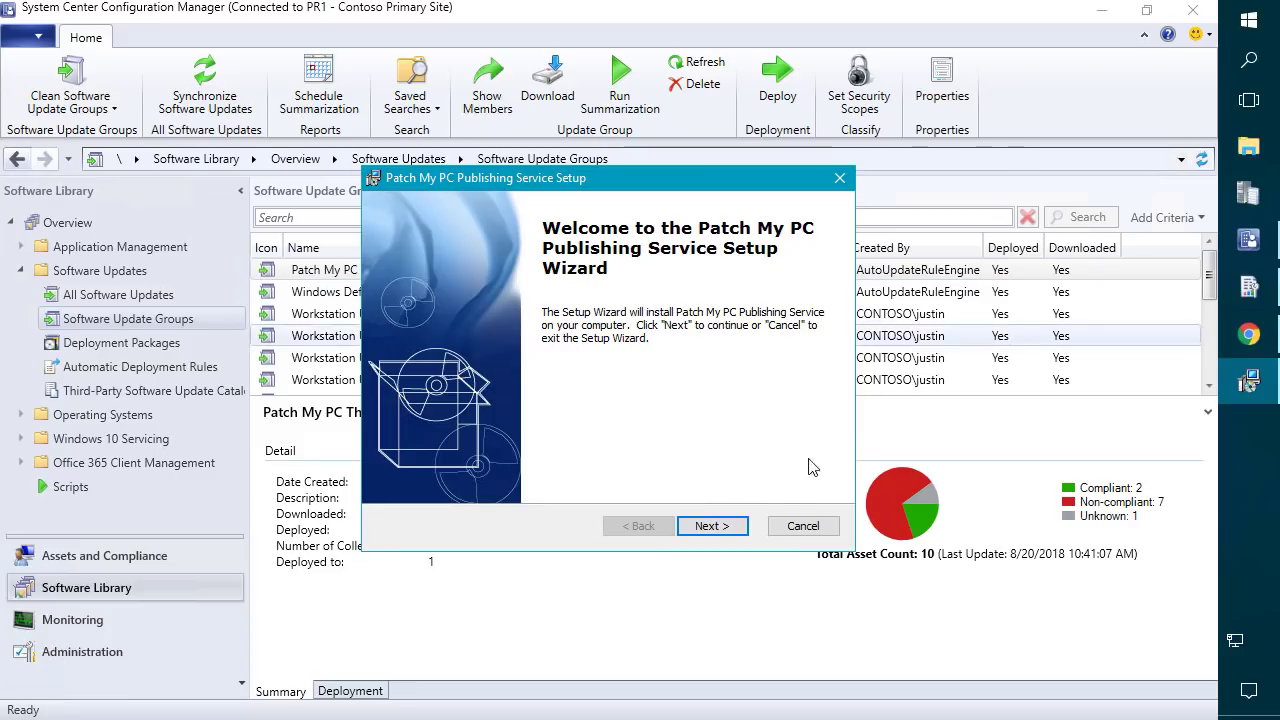
pyautogui.click(726, 532)
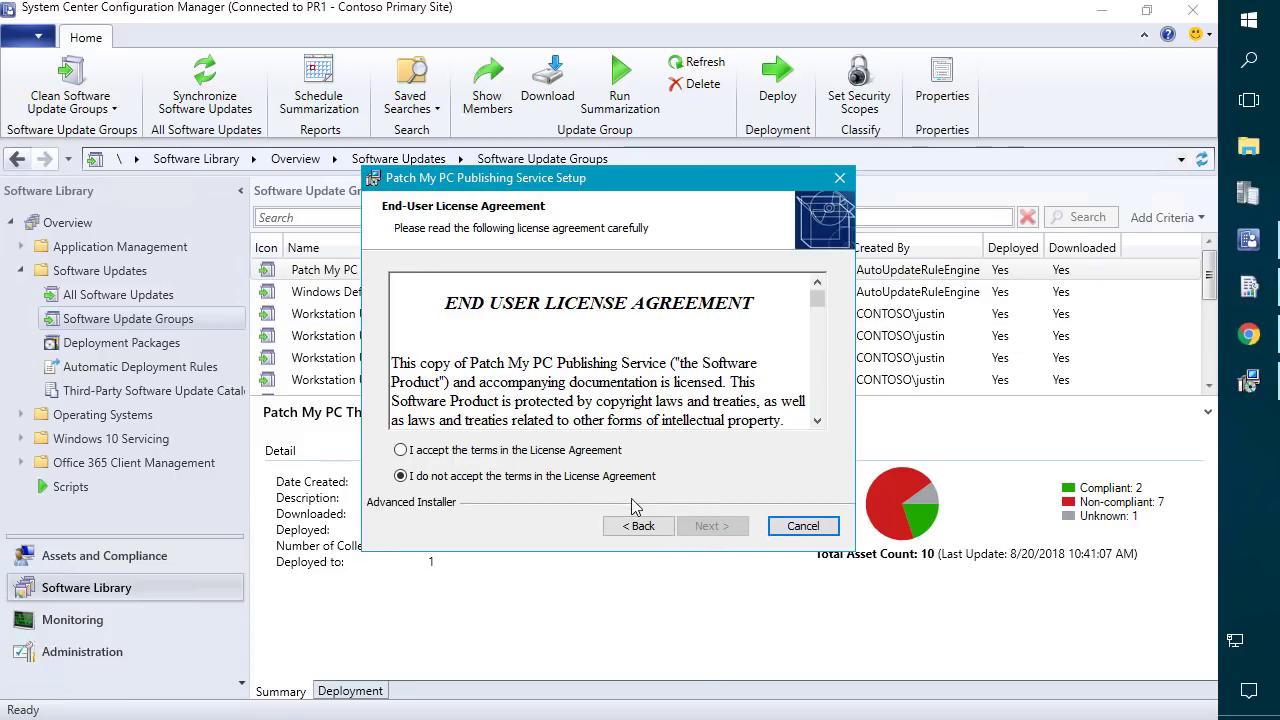
pyautogui.click(578, 453)
pyautogui.click(698, 528)
pyautogui.click(698, 528)
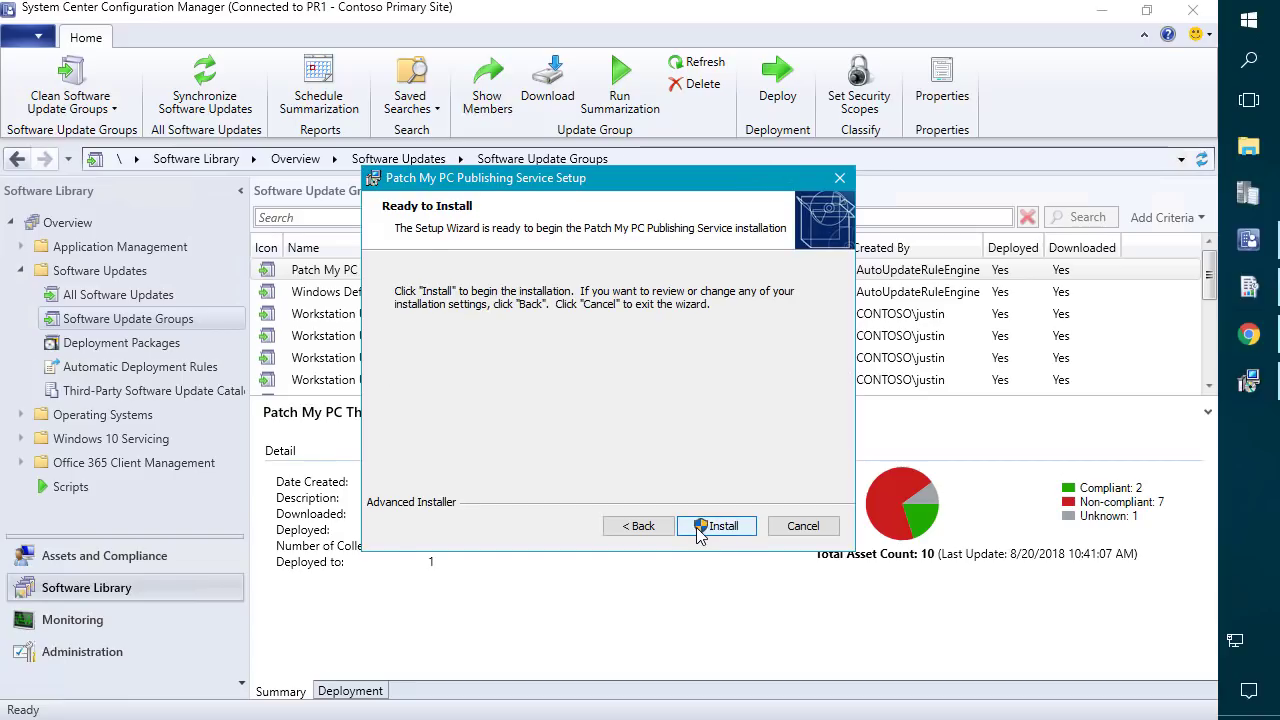
pyautogui.click(698, 528)
pyautogui.click(571, 489)
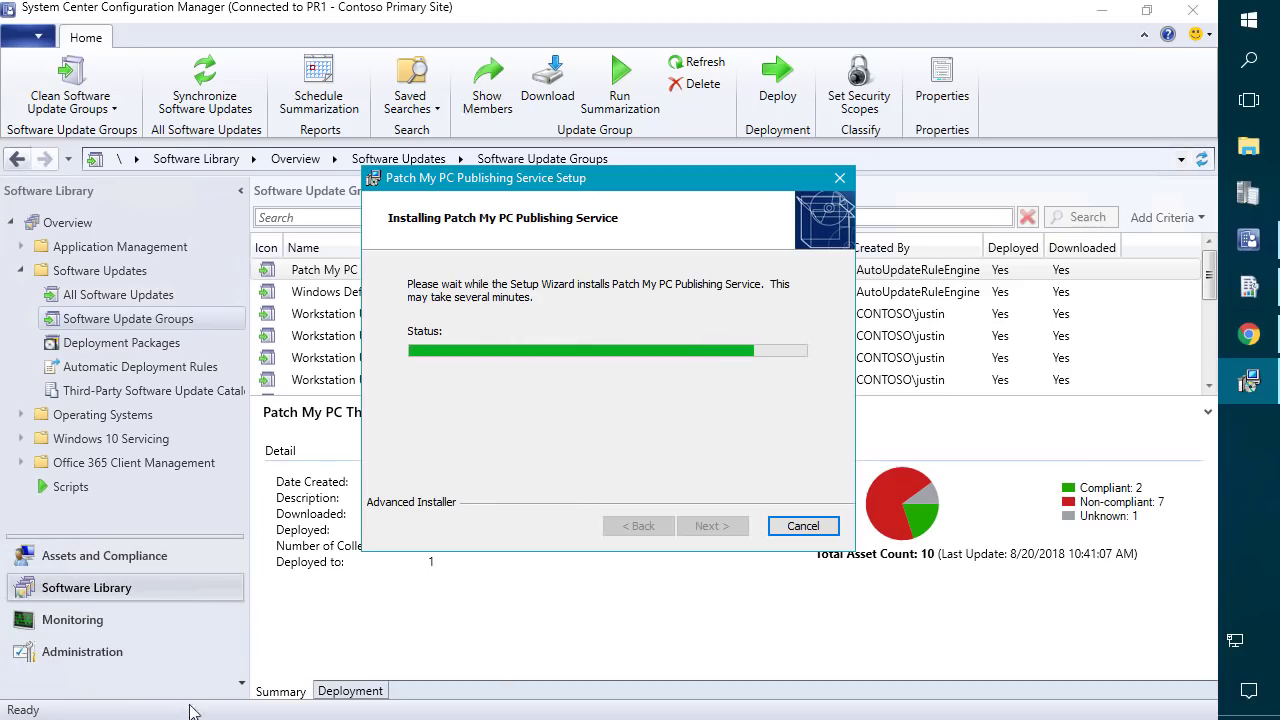
pyautogui.click(707, 524)
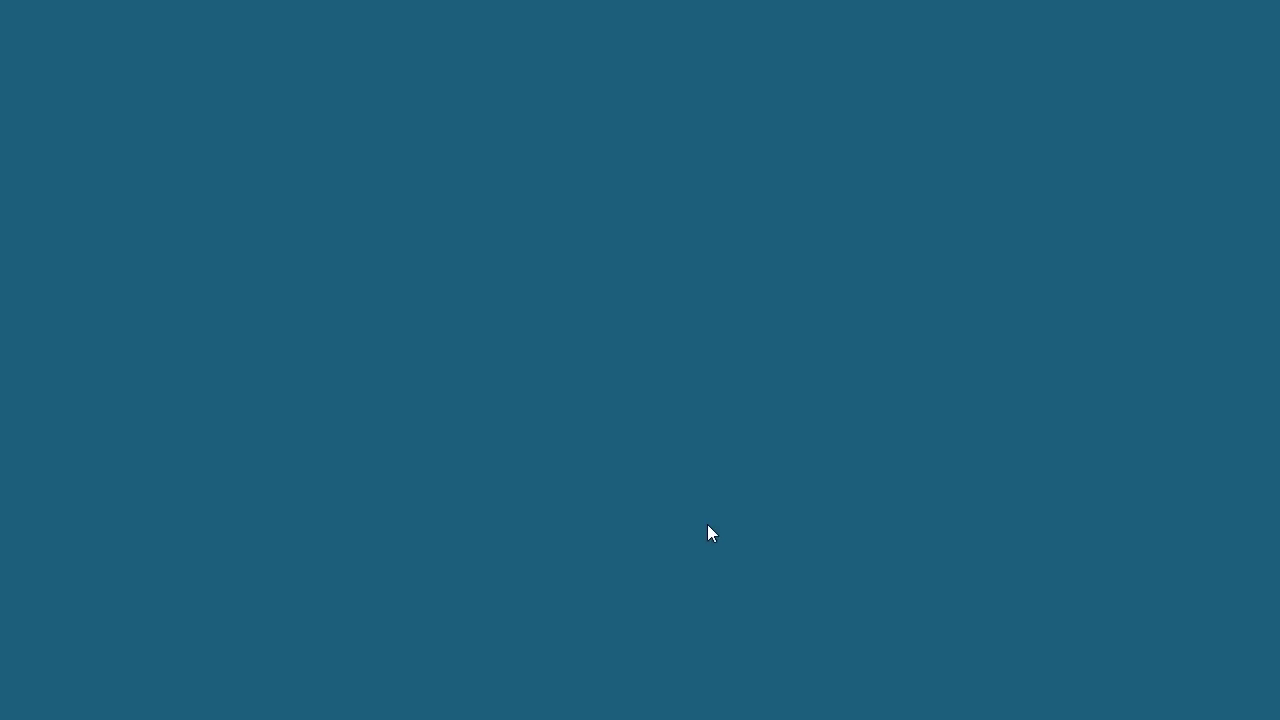
pyautogui.click(535, 497)
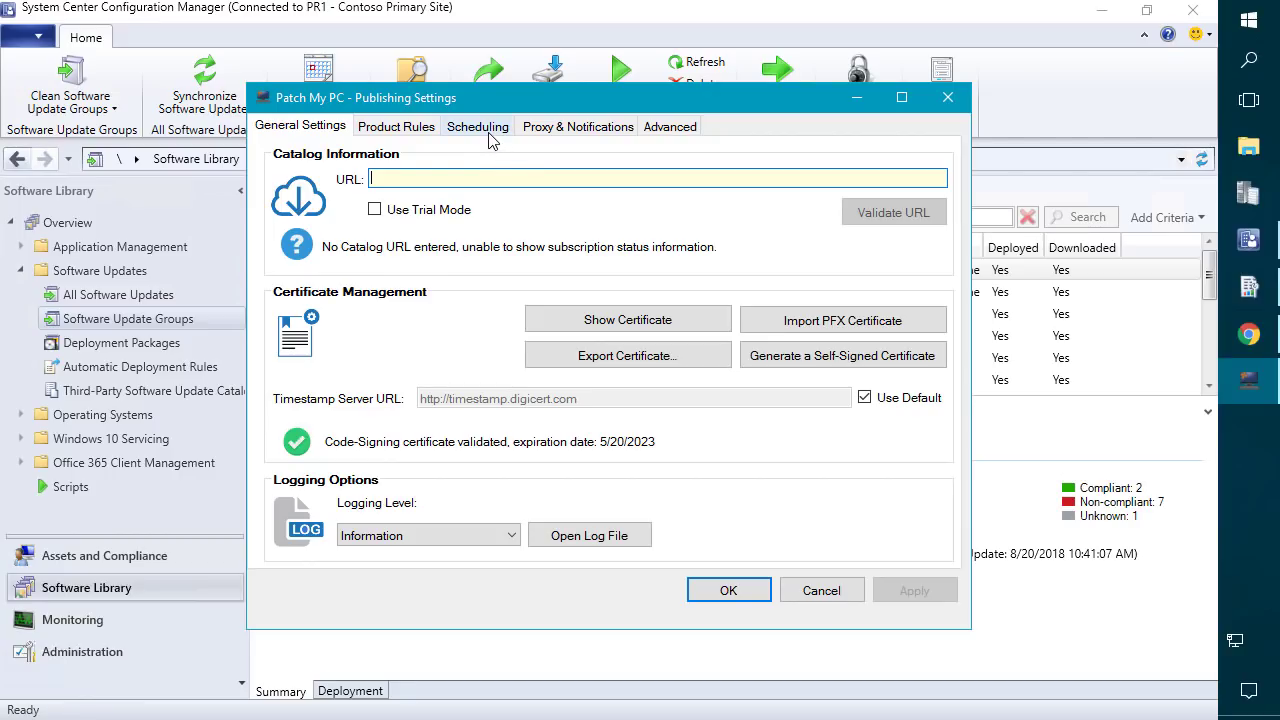
# Launch the SSRS report installer from the advanced publishing settings and enter site code PR1 and SQL reporting server SCCM.
pyautogui.click(672, 130)
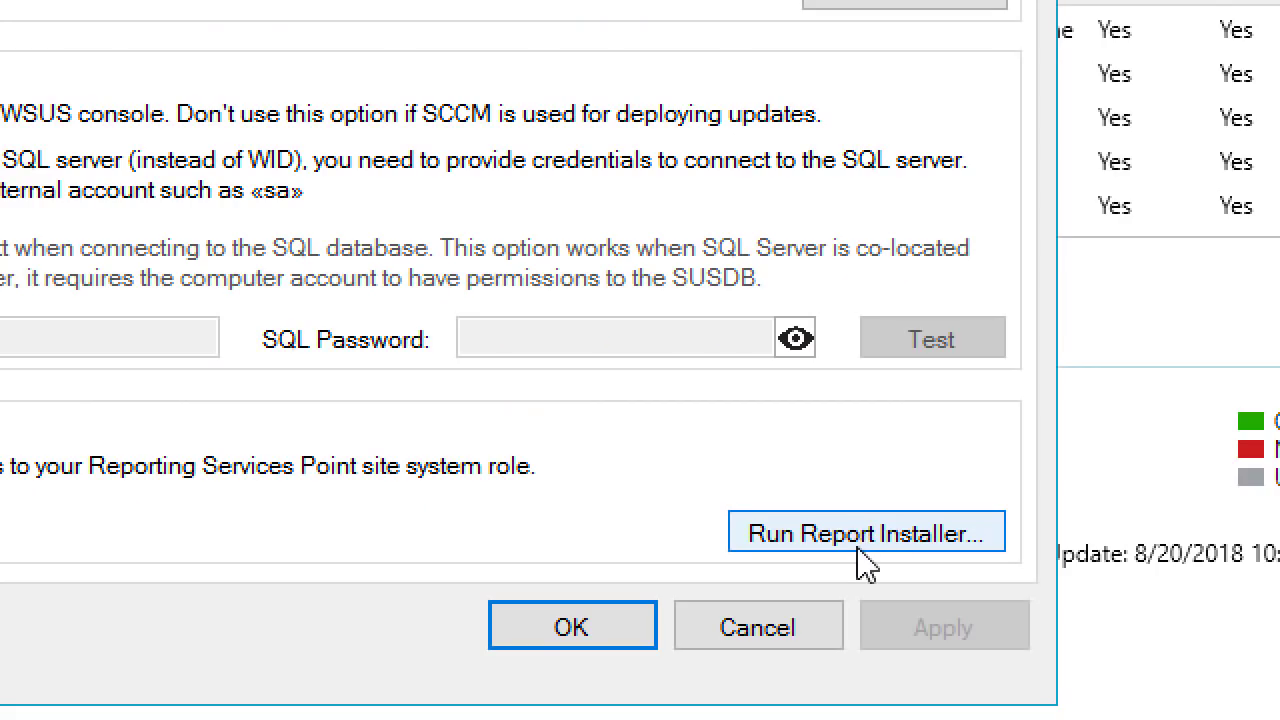
pyautogui.click(850, 540)
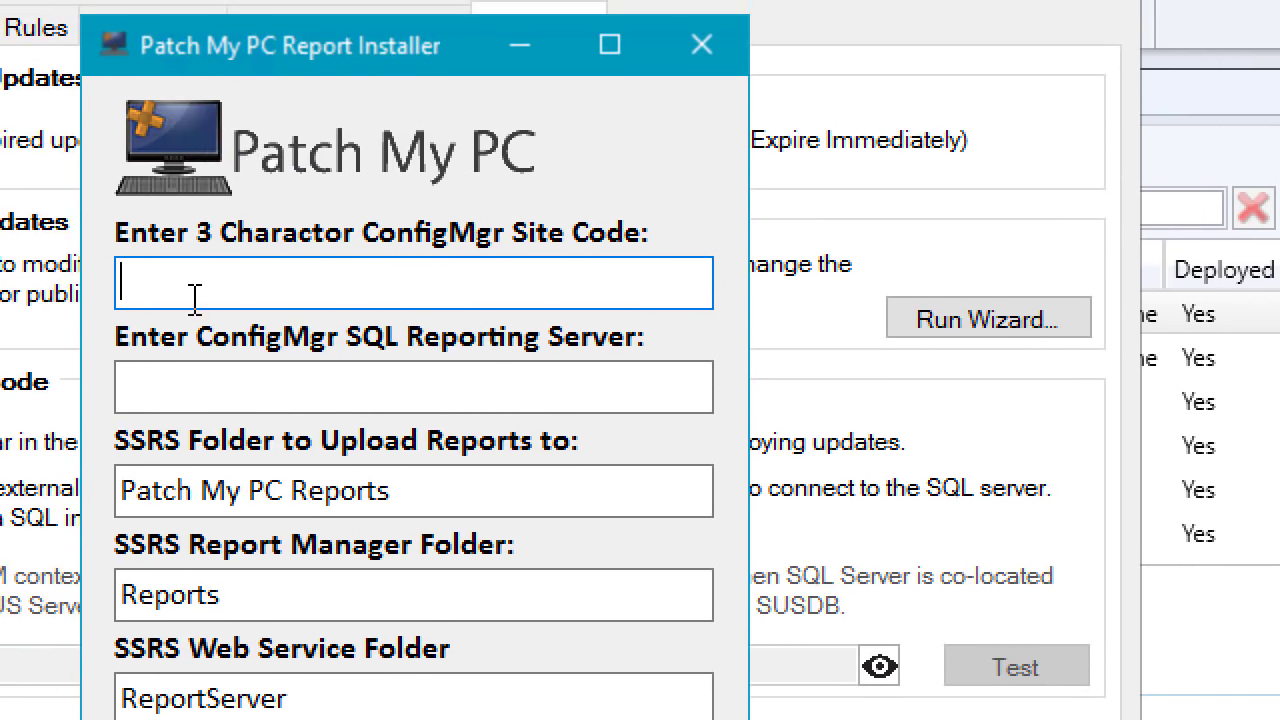
pyautogui.write('PR1')
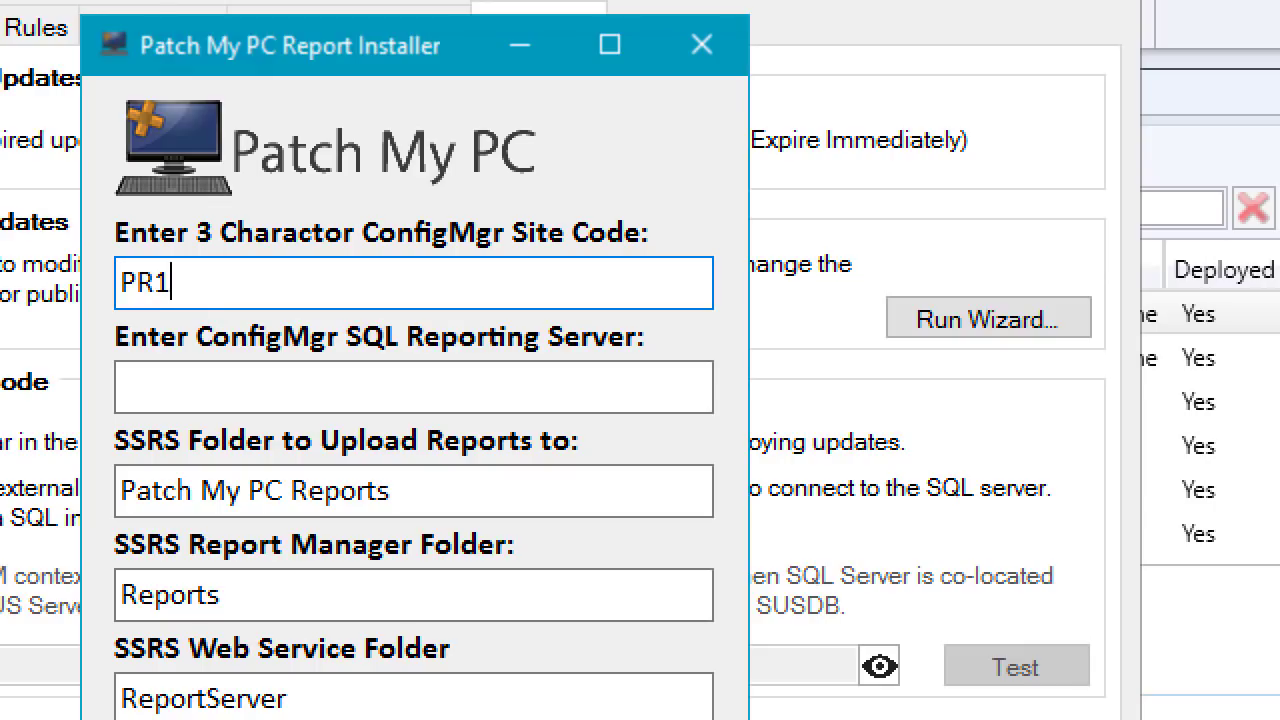
pyautogui.click(320, 386)
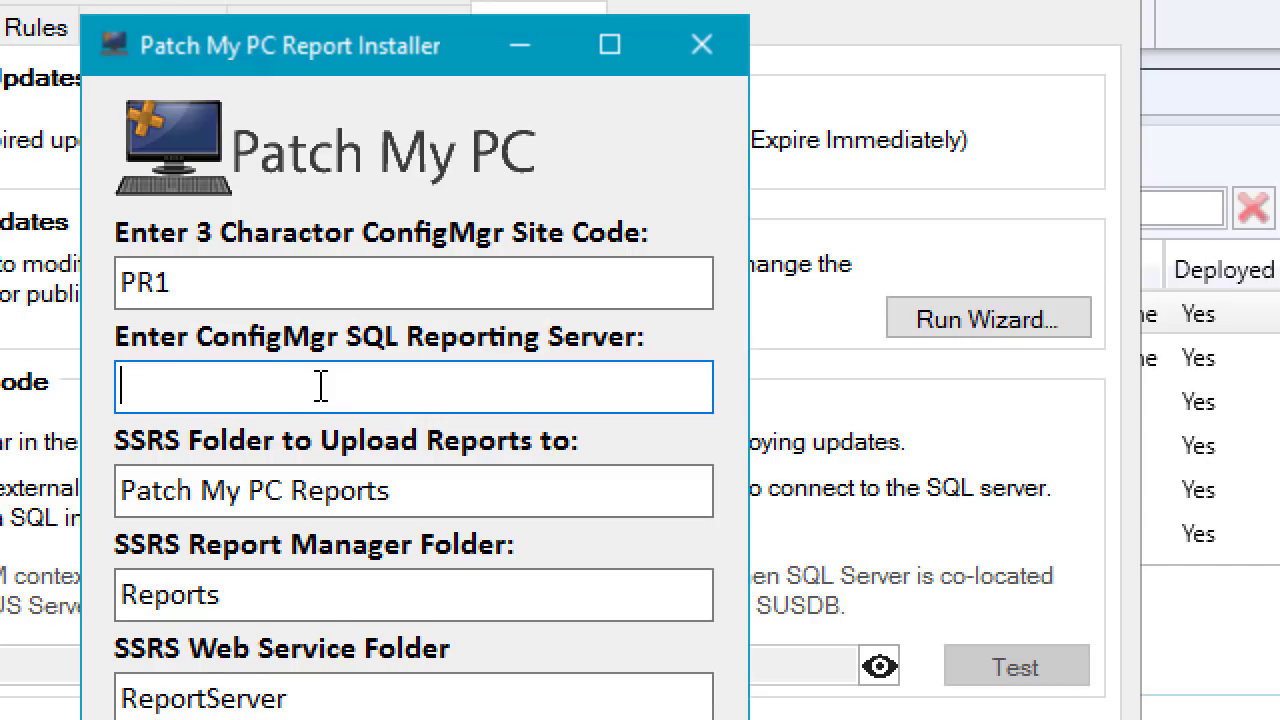
pyautogui.write('SCCM')
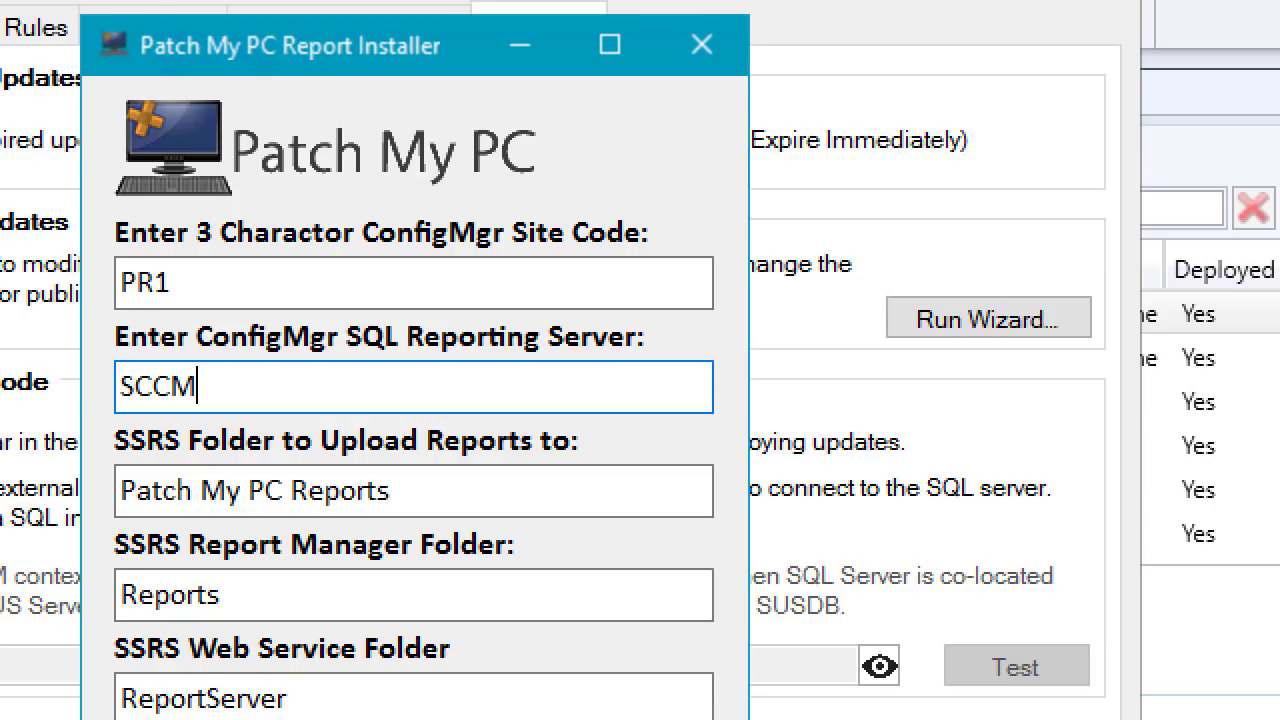
# Review the default SSRS upload folder, Report Manager folder and Web Service folder in the report installer.
pyautogui.moveTo(420, 491); pyautogui.dragTo(118, 478)
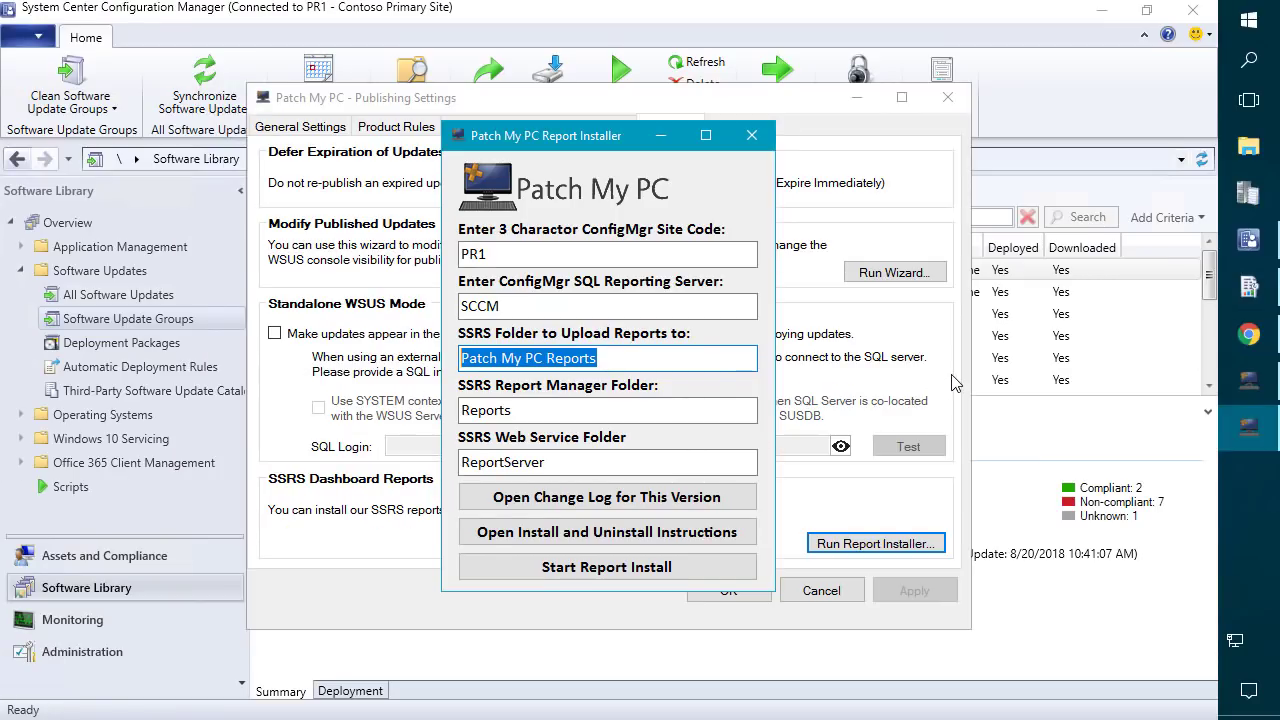
pyautogui.click(448, 500)
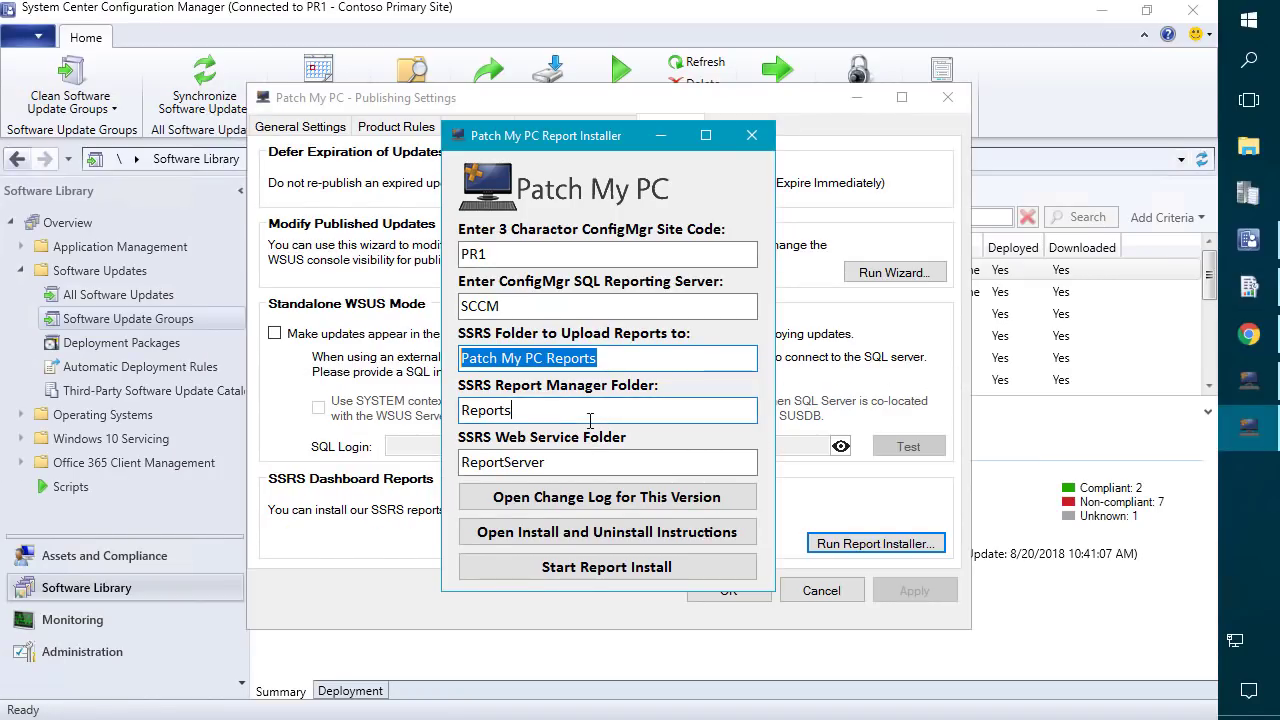
pyautogui.press('Tab')
pyautogui.press('Tab')
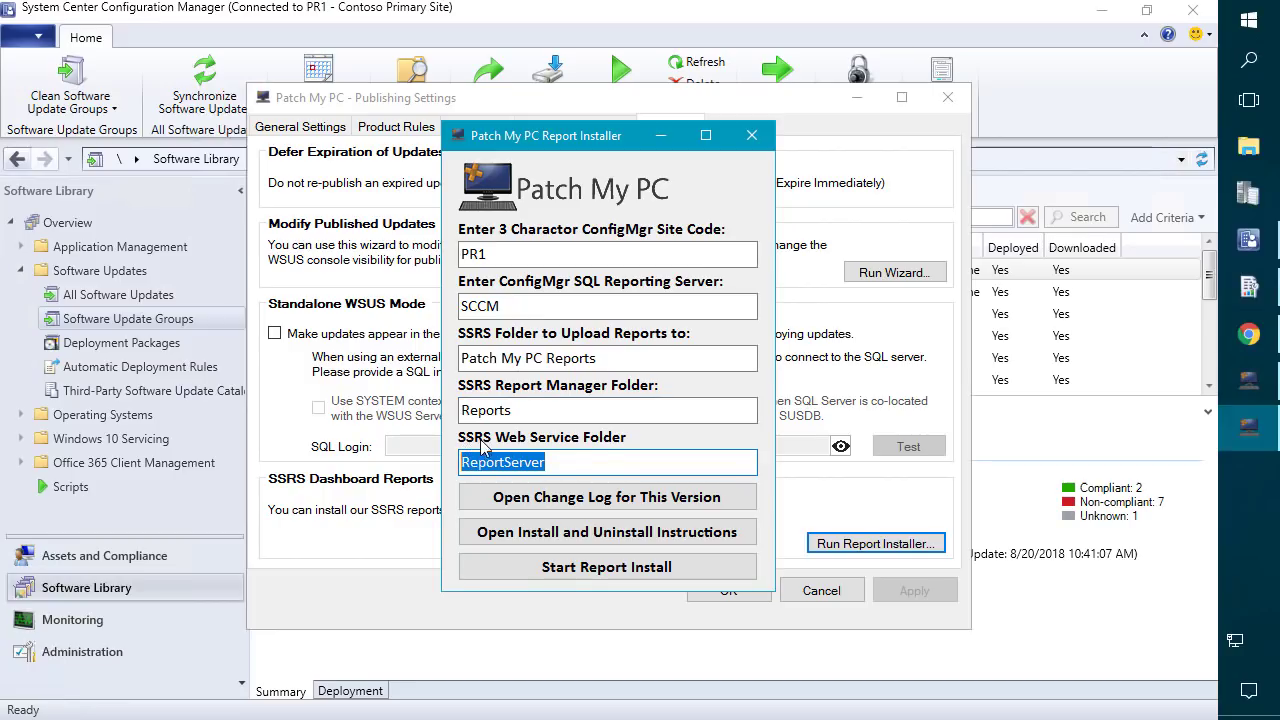
# Switch to Reporting Services Configuration Manager, check the virtual directories of the Web Service URL and Web Portal URL, and close it.
pyautogui.click(1258, 290)
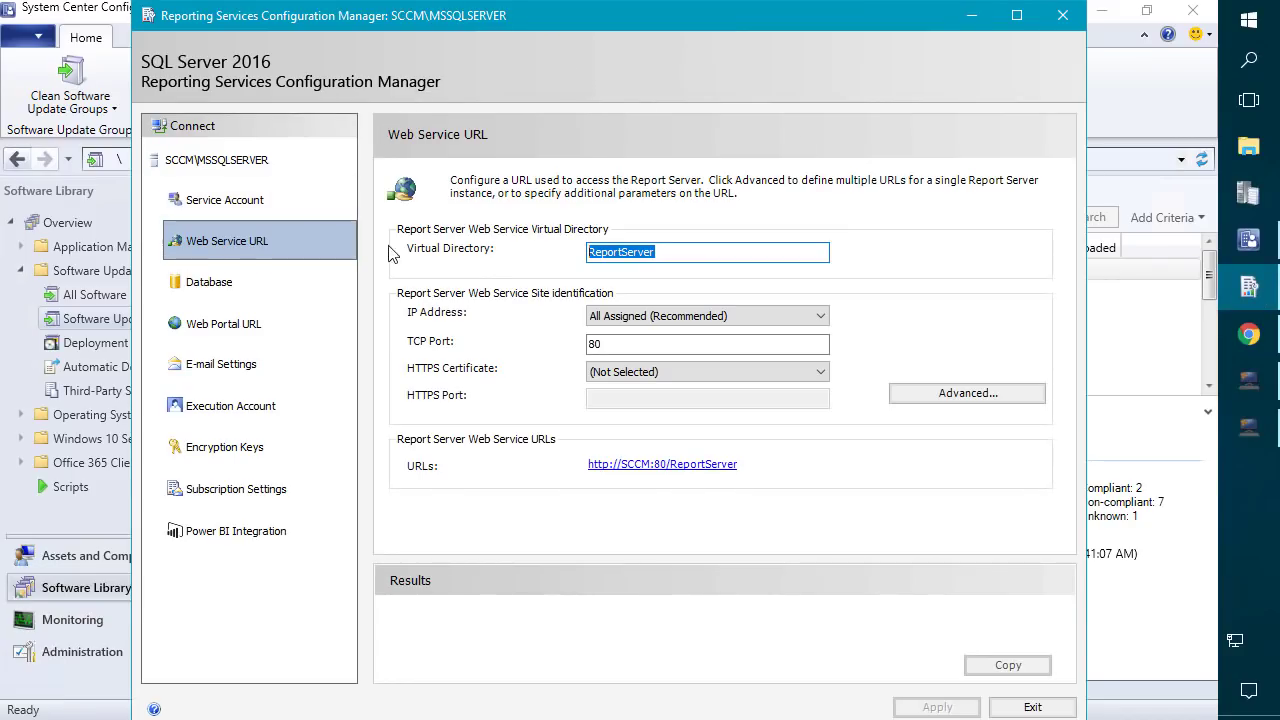
pyautogui.click(692, 254)
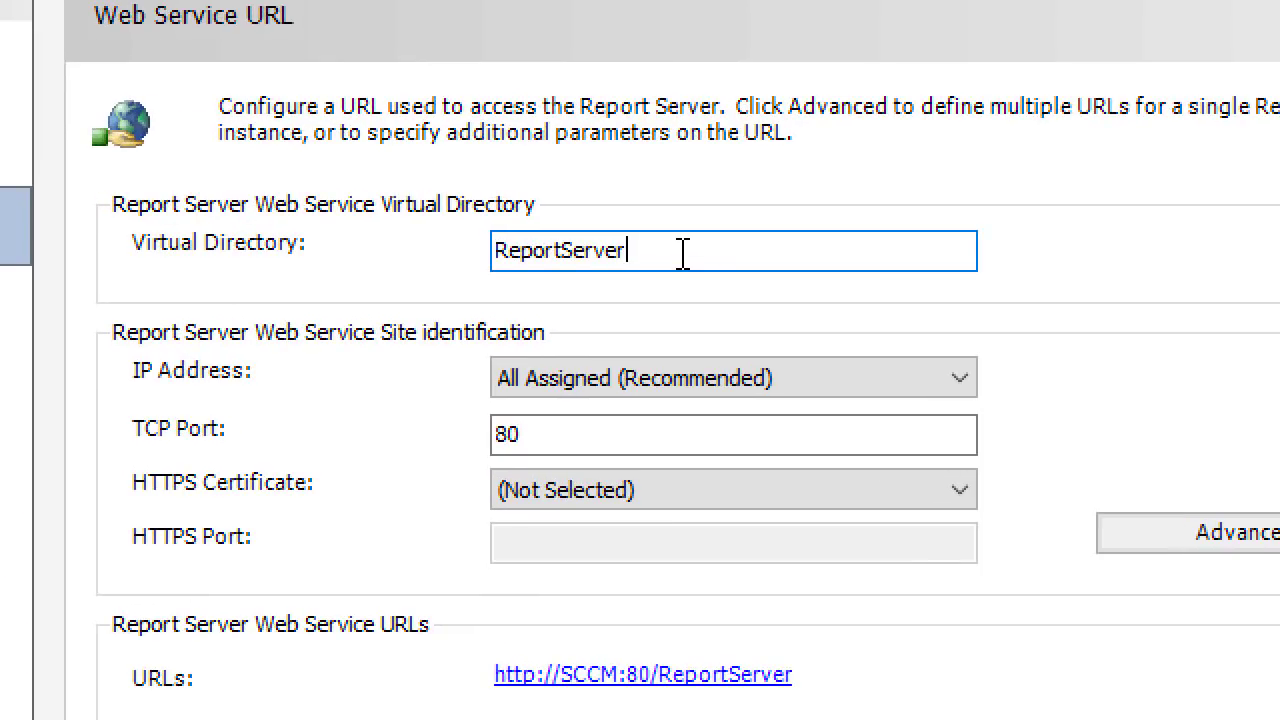
pyautogui.moveTo(692, 254); pyautogui.dragTo(555, 250)
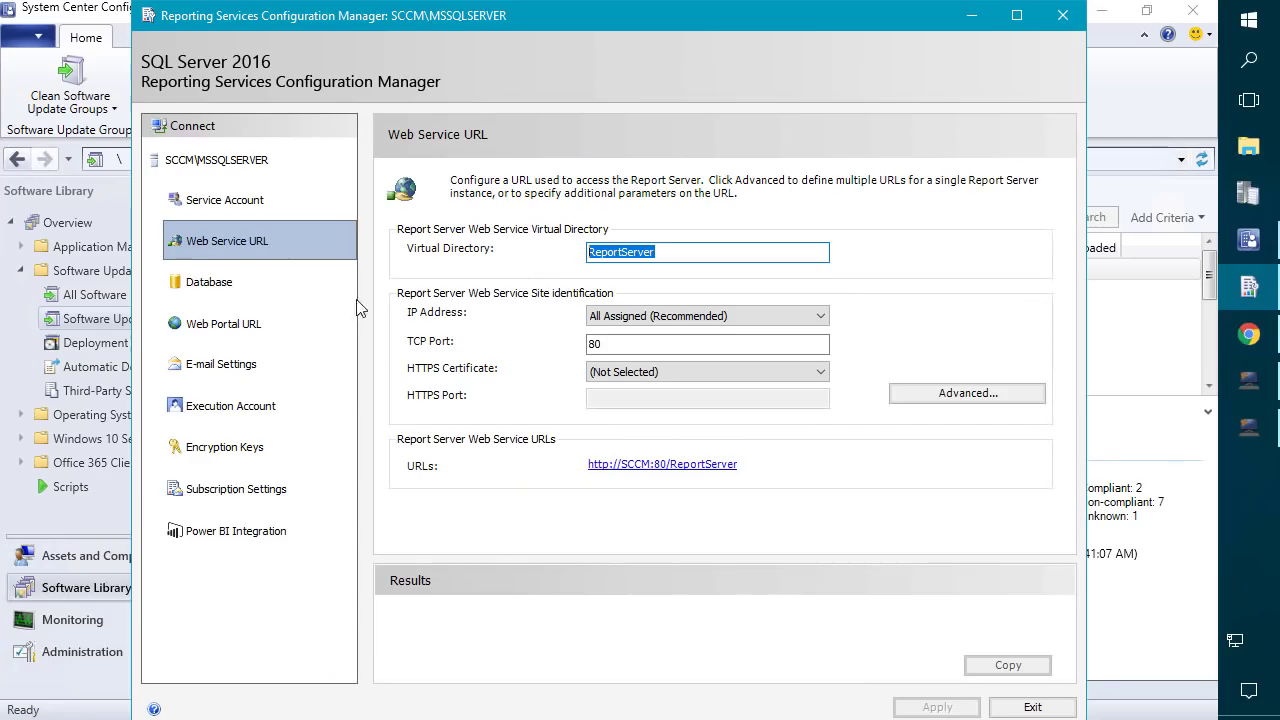
pyautogui.click(220, 330)
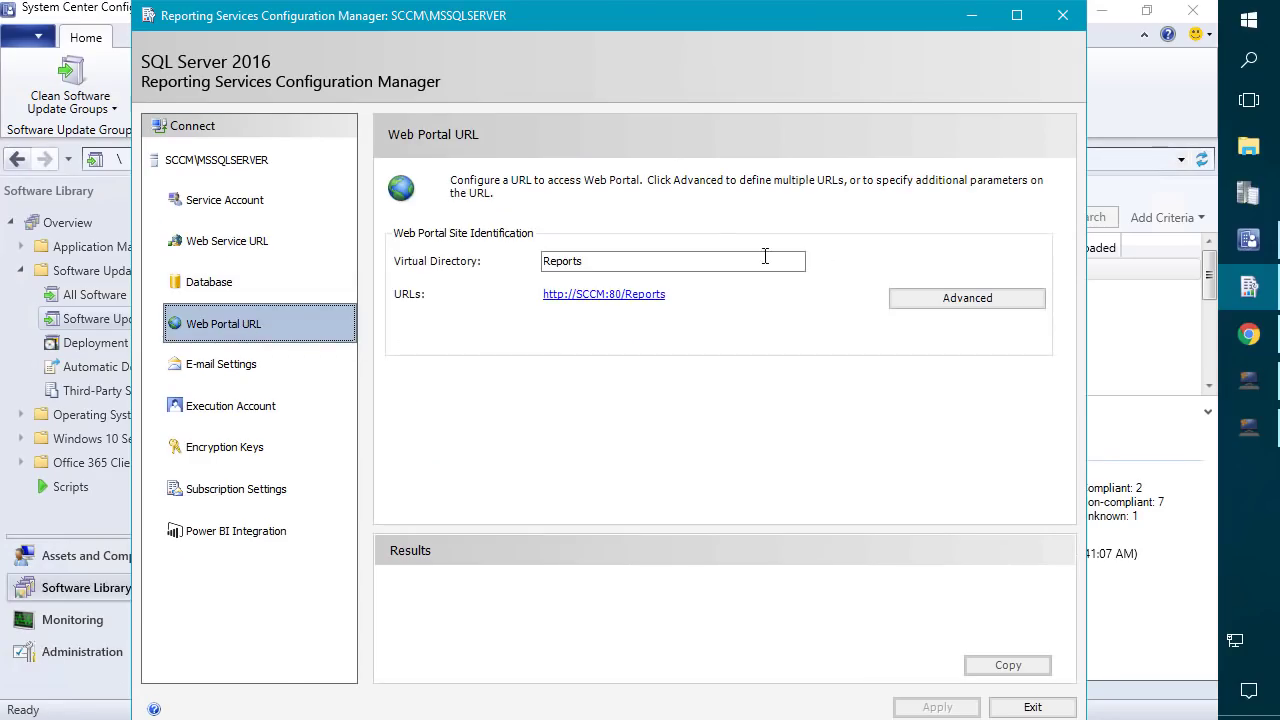
pyautogui.moveTo(629, 257); pyautogui.dragTo(549, 259)
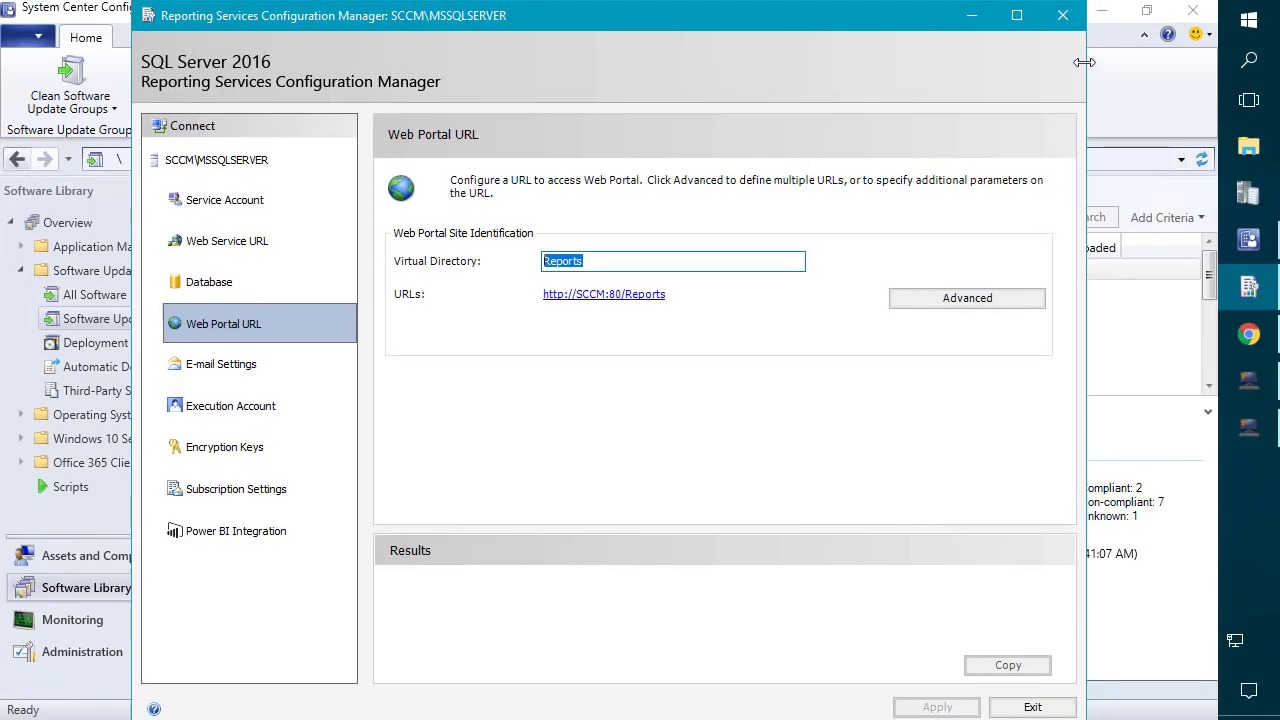
pyautogui.click(1063, 15)
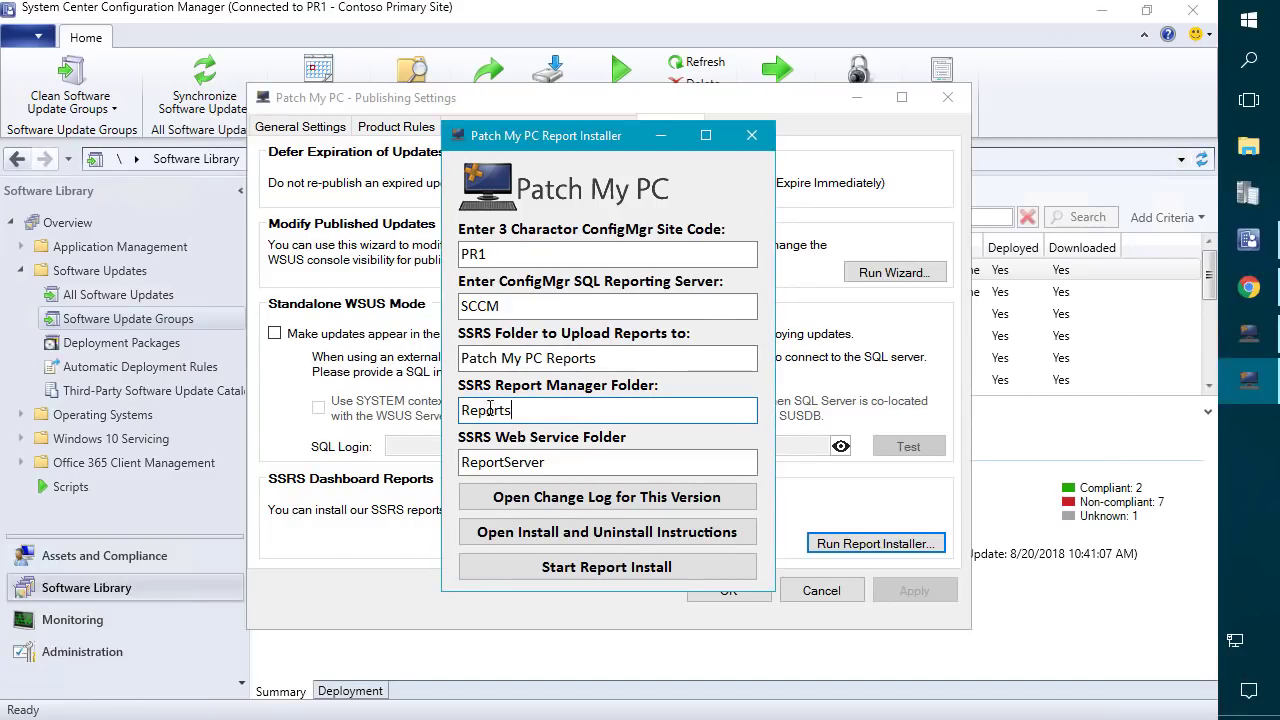
# Recheck the Report Manager and Web Service folder names in the report installer and start the report installation.
pyautogui.moveTo(543, 420); pyautogui.dragTo(460, 418)
pyautogui.moveTo(548, 462); pyautogui.dragTo(460, 465)
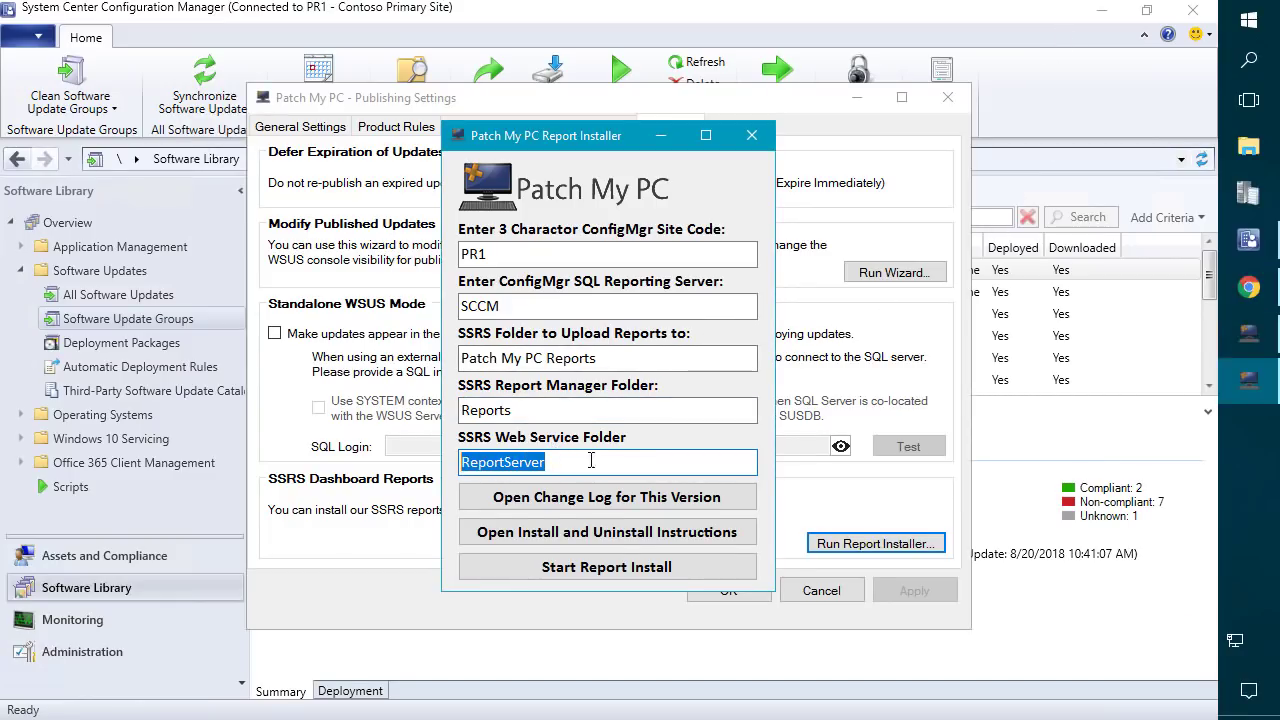
pyautogui.click(602, 460)
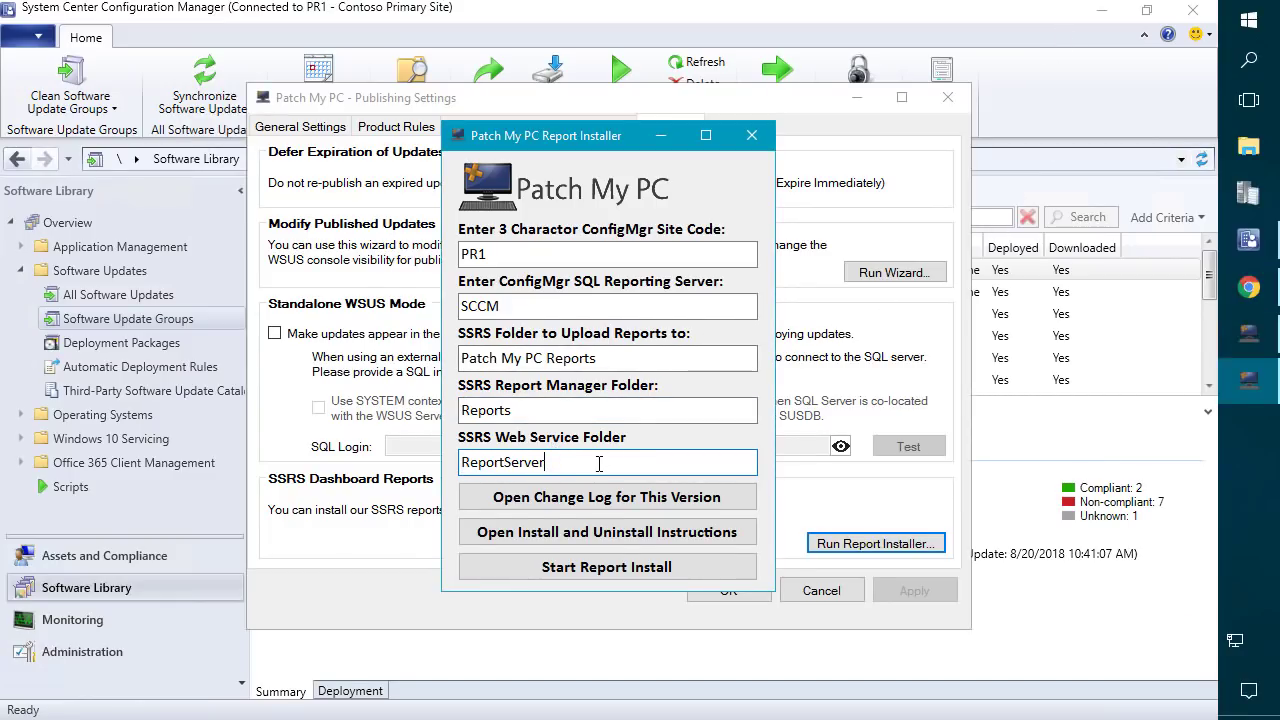
pyautogui.click(597, 567)
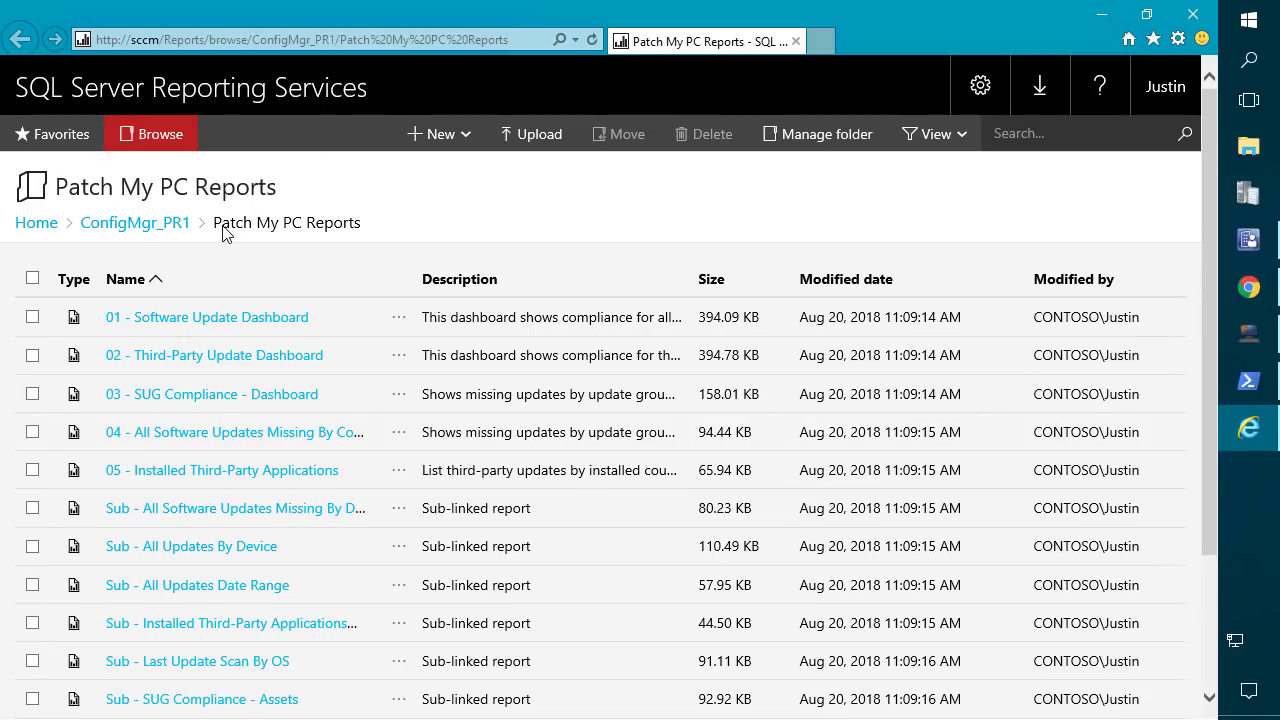
# Browse up to the ConfigMgr_PR1 report folder, find the Patch My PC Reports folder in it and open it.
pyautogui.click(159, 226)
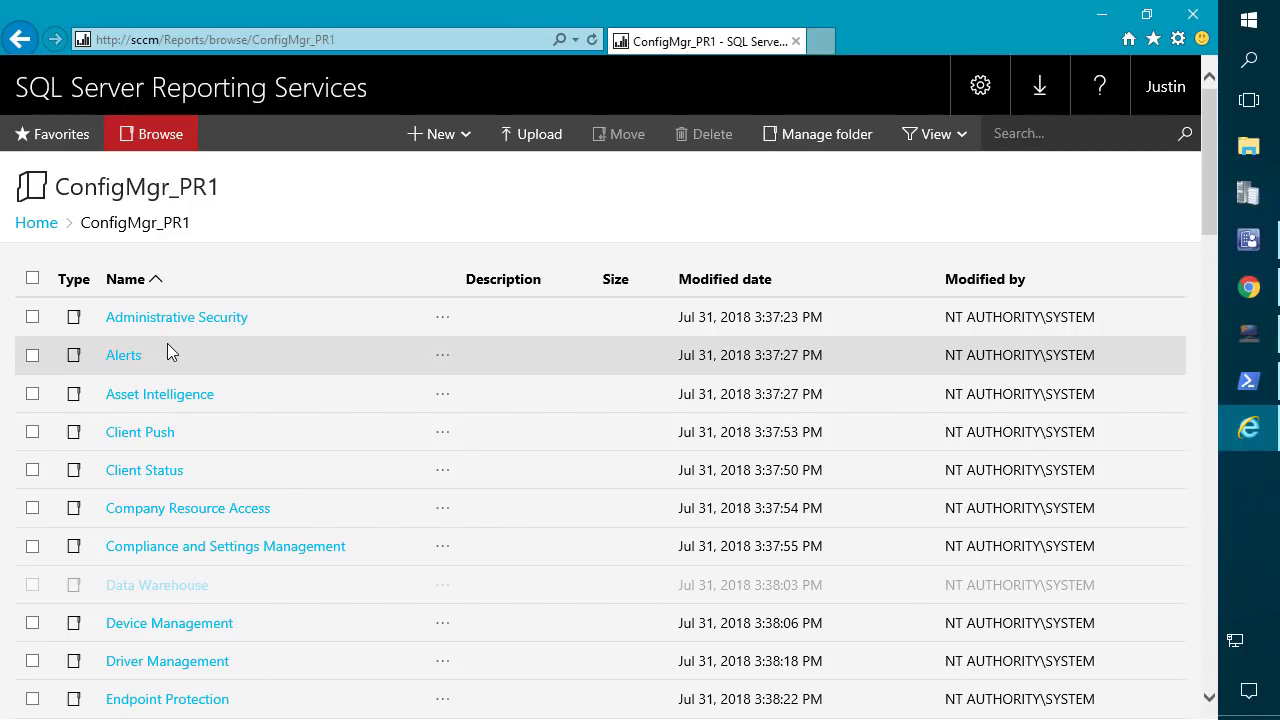
pyautogui.scroll(-3, 186, 426)
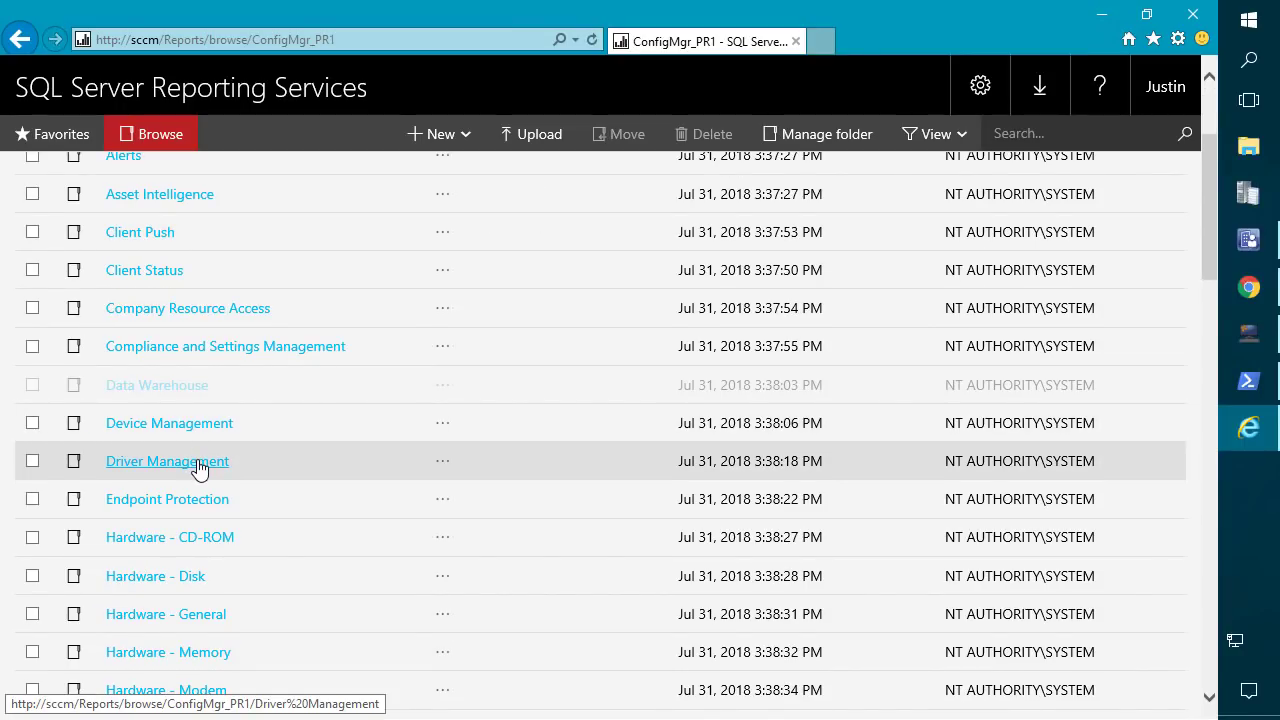
pyautogui.scroll(-1, 203, 476)
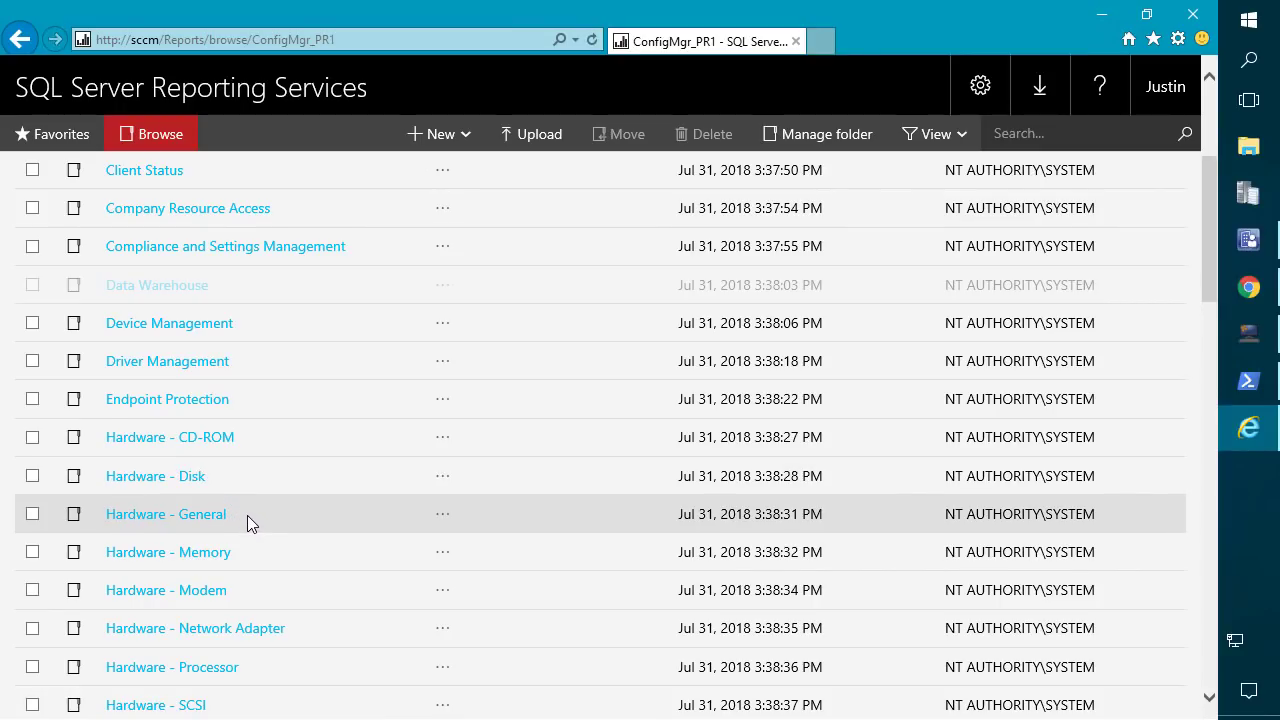
pyautogui.scroll(-4, 269, 537)
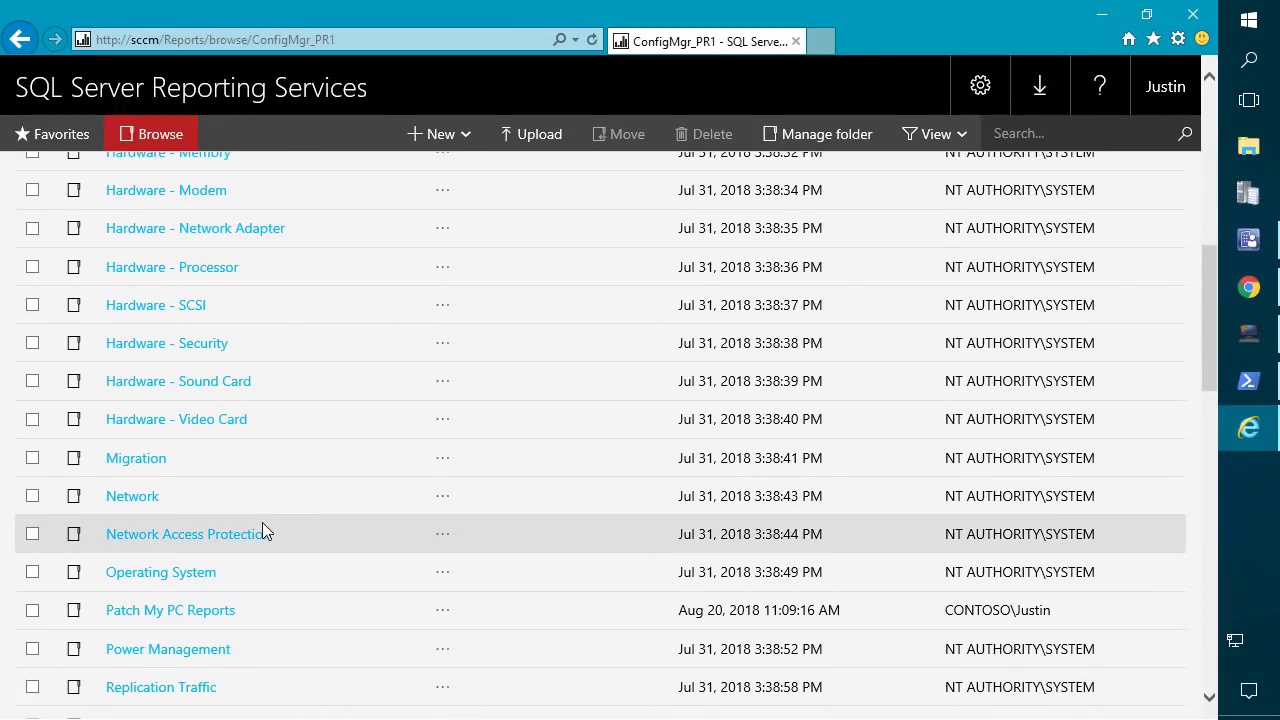
pyautogui.scroll(-2, 262, 522)
pyautogui.click(172, 414)
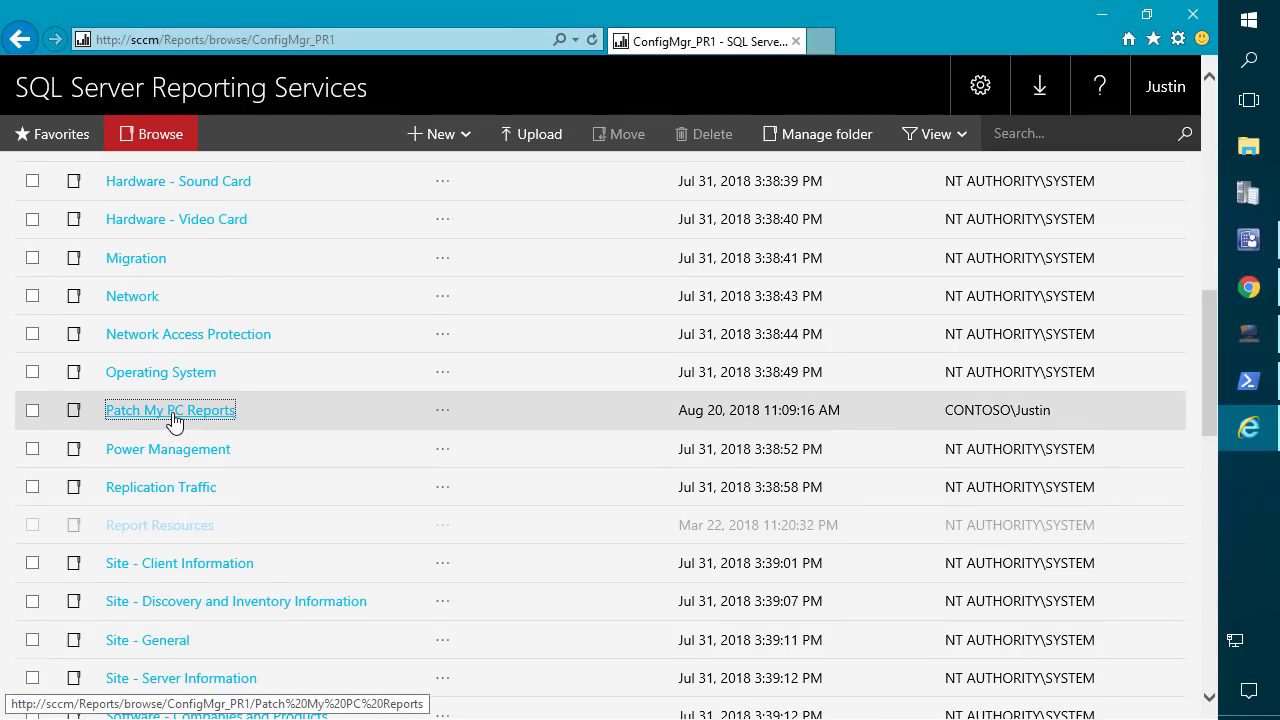
# Switch to the Configuration Manager console and expand Reporting > Reports in the Monitoring workspace to look for the Patch My PC Reports folder.
pyautogui.click(1257, 252)
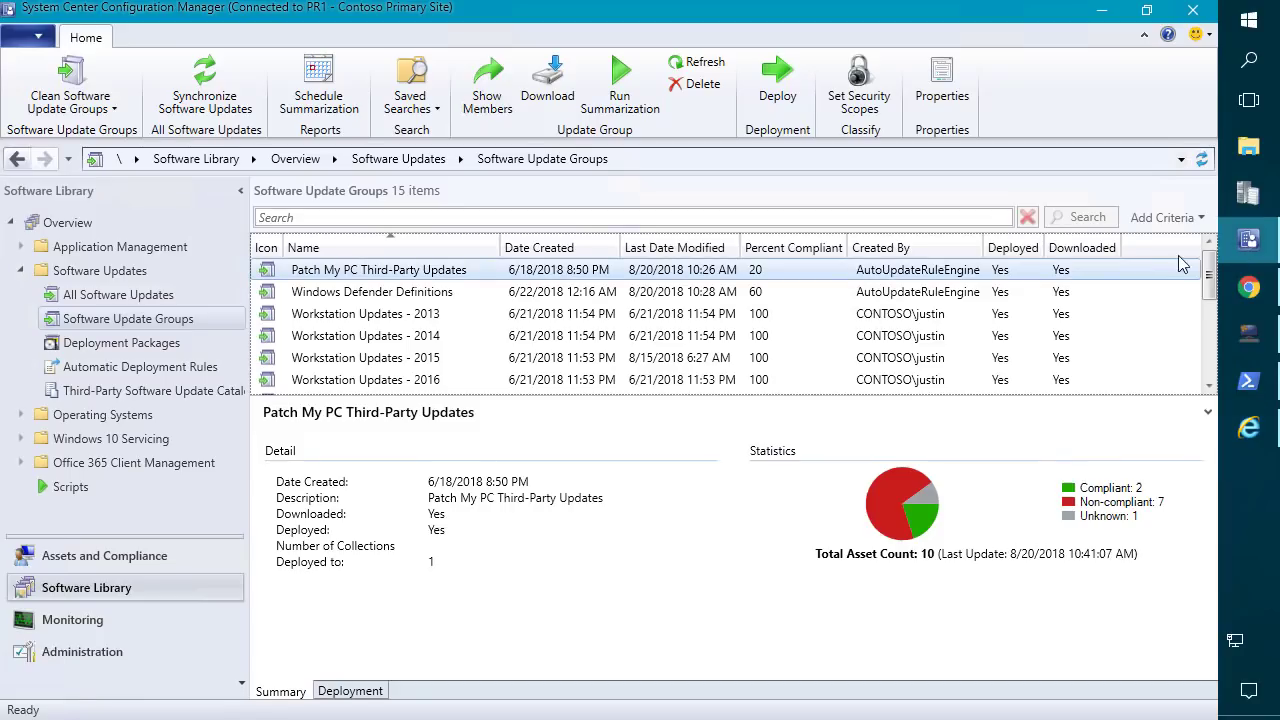
pyautogui.click(74, 622)
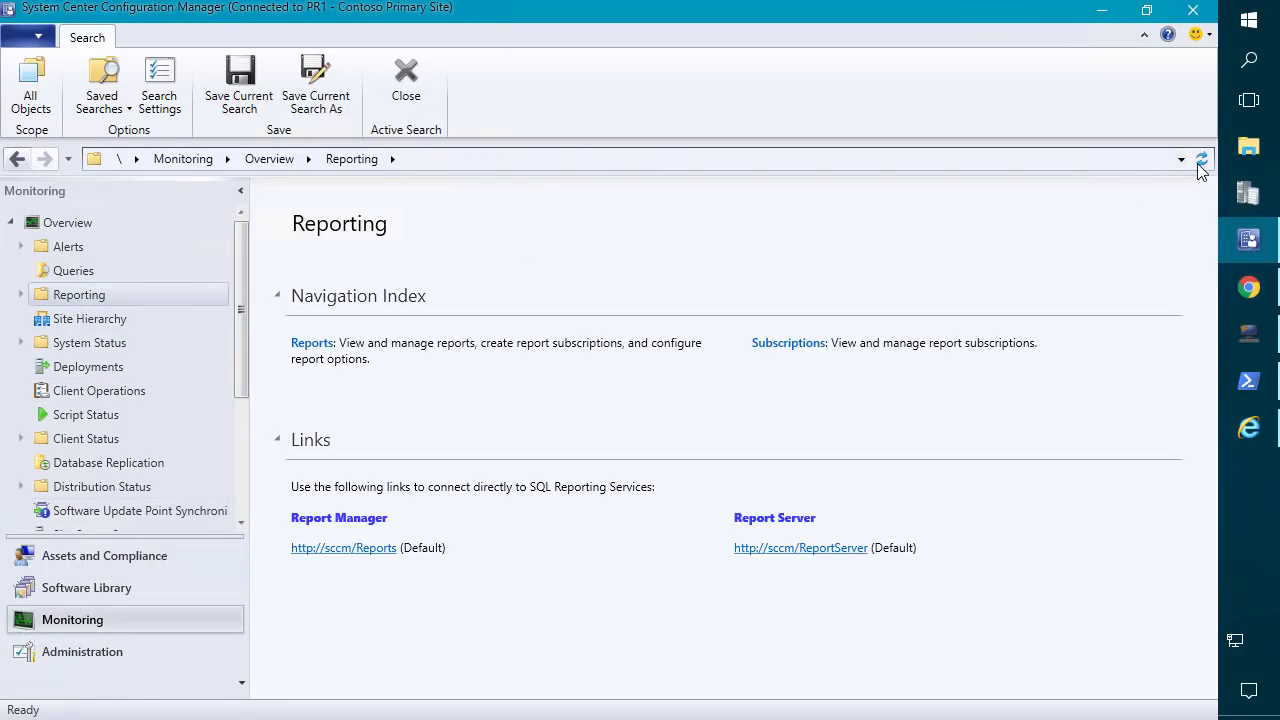
pyautogui.click(22, 294)
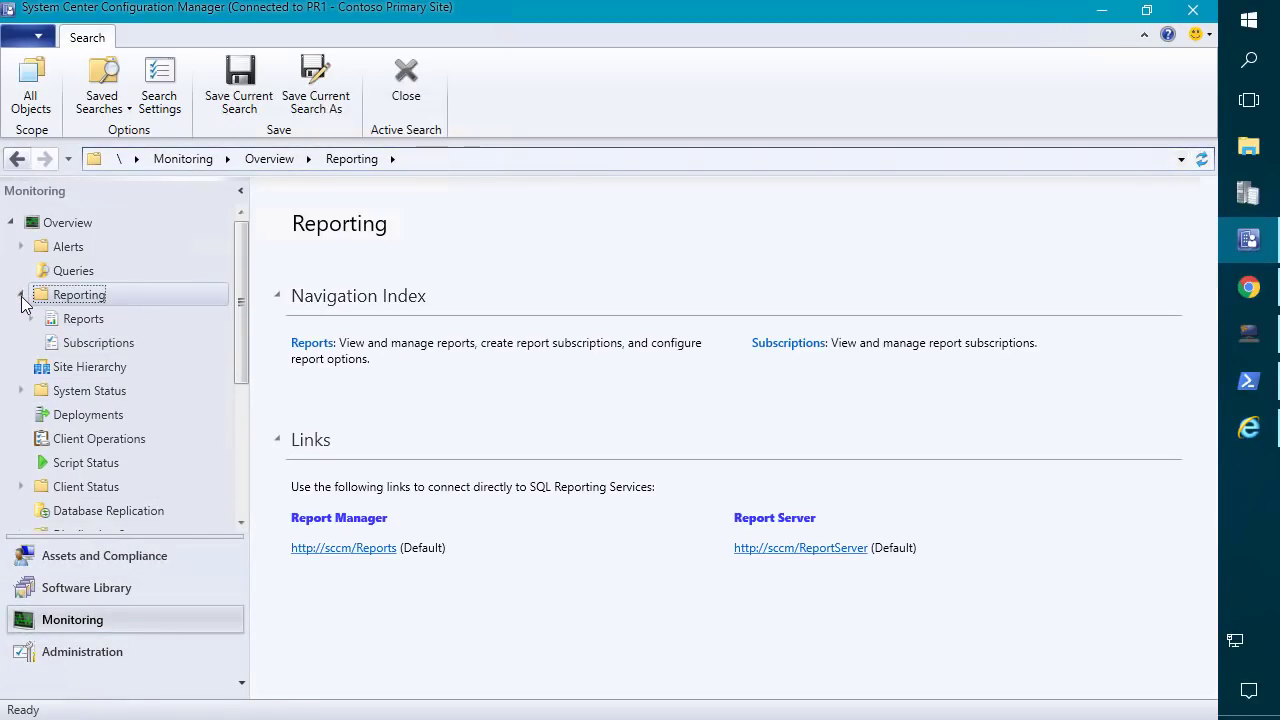
pyautogui.scroll(-2, 110, 366)
pyautogui.click(31, 223)
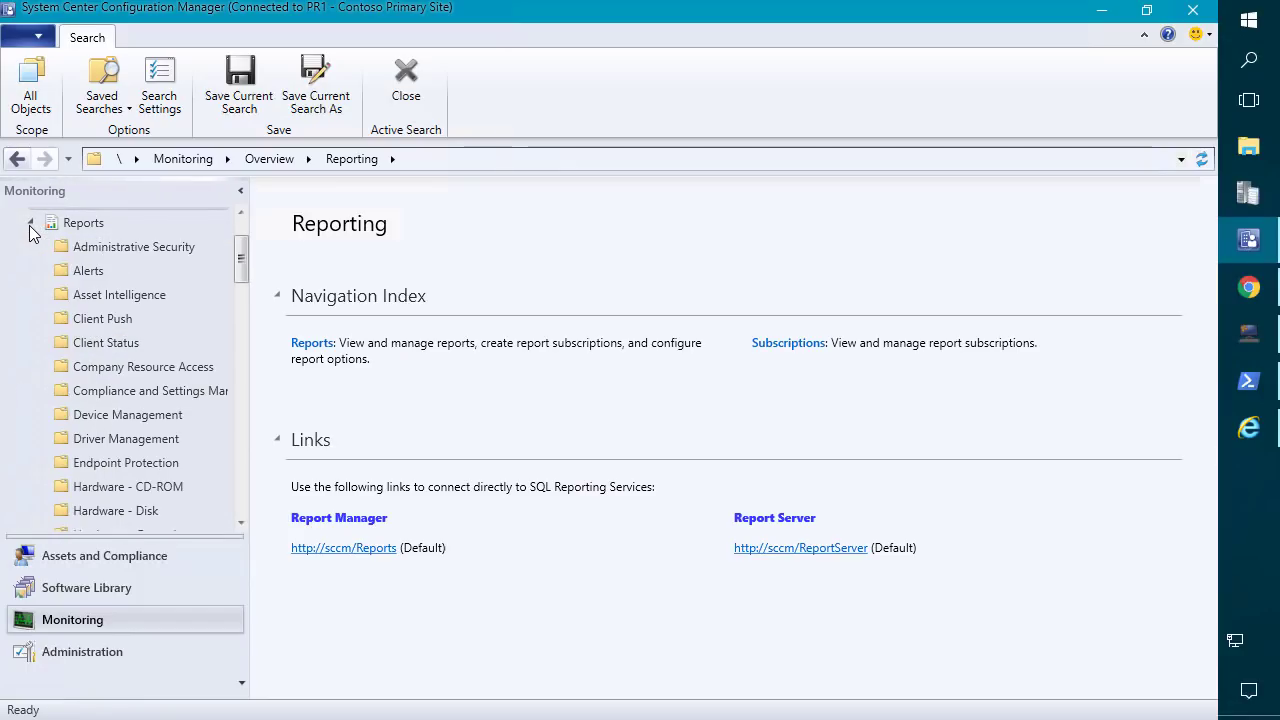
pyautogui.scroll(-6, 121, 350)
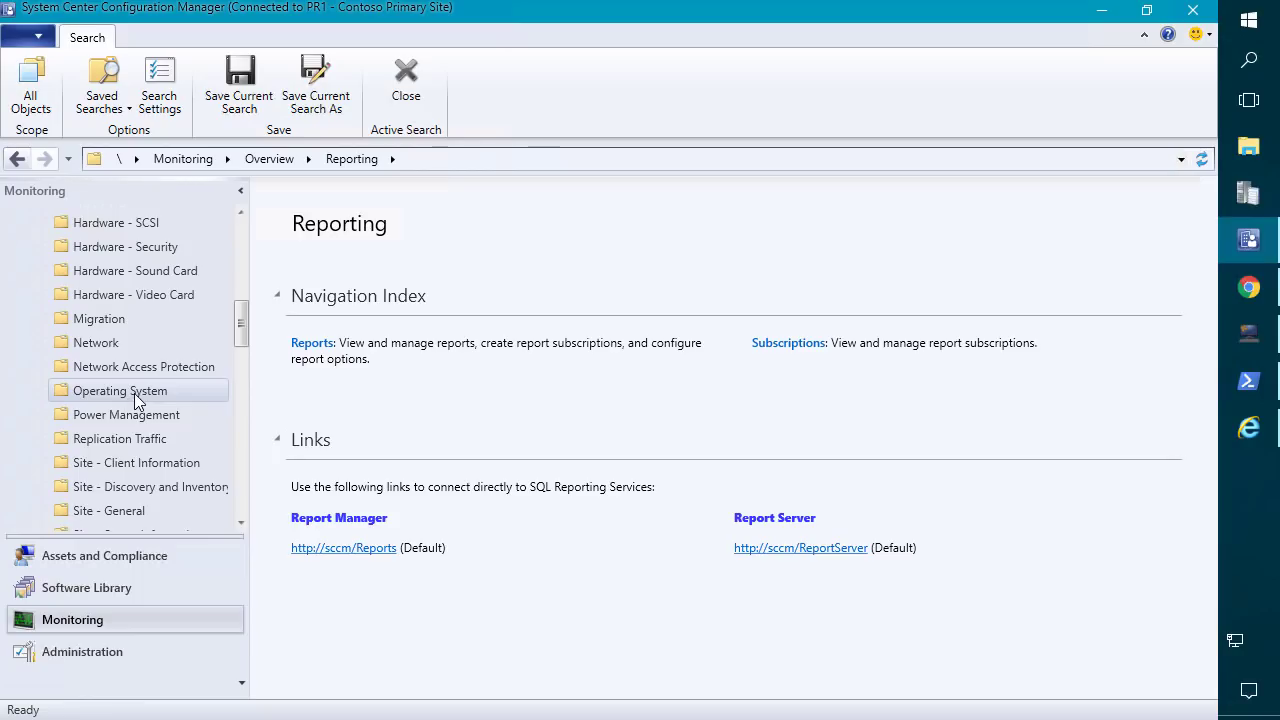
pyautogui.scroll(7, 120, 390)
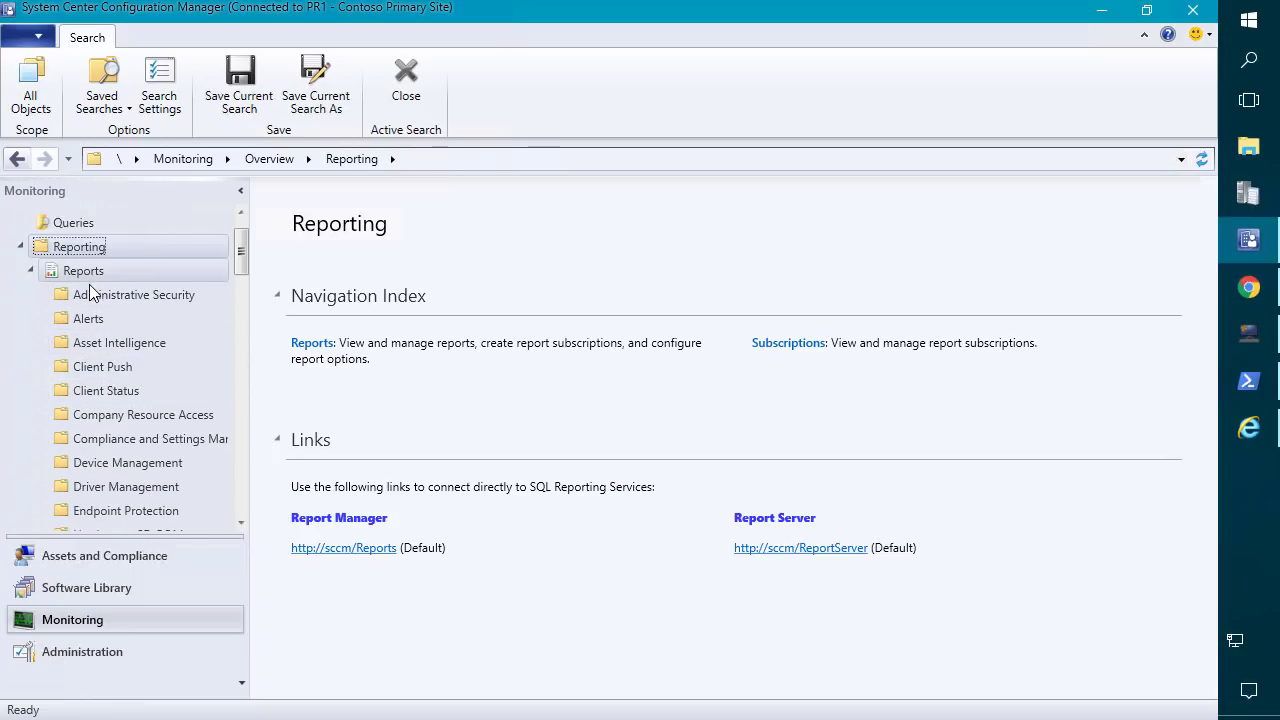
# Refresh the Reports node and open the Patch My PC Reports folder beneath it.
pyautogui.click(83, 271)
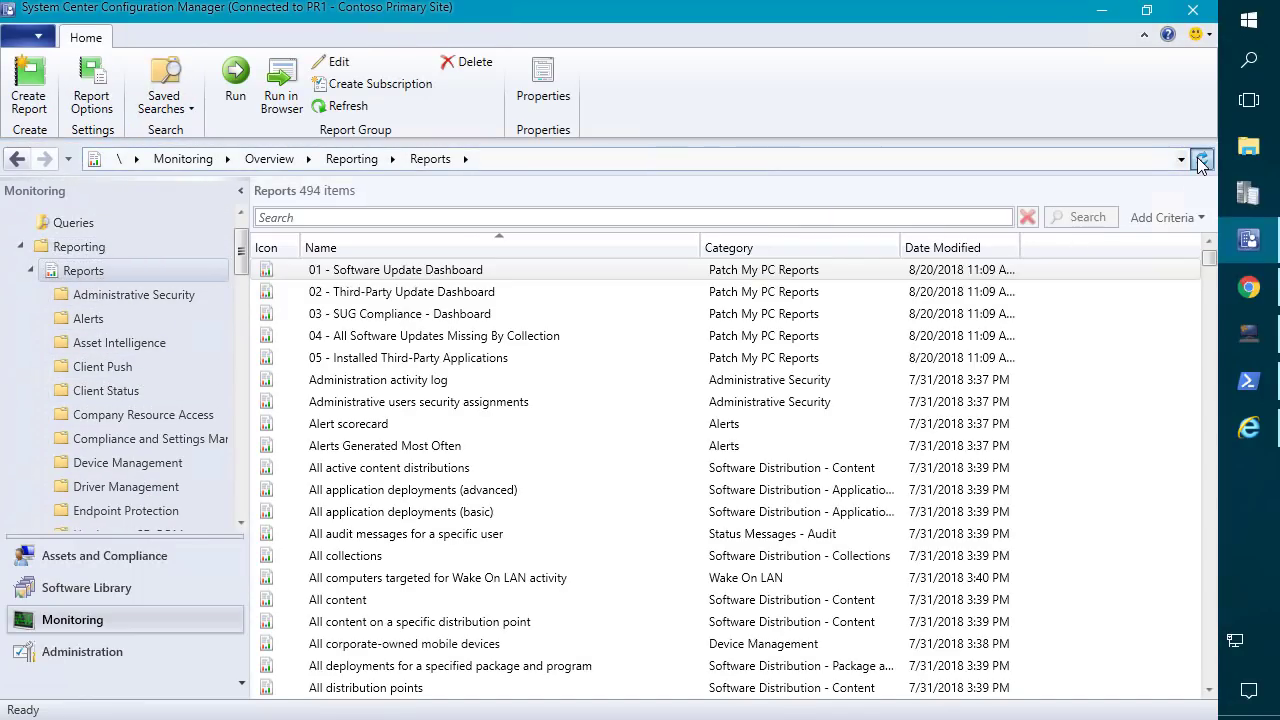
pyautogui.click(1201, 159)
pyautogui.scroll(-5, 120, 362)
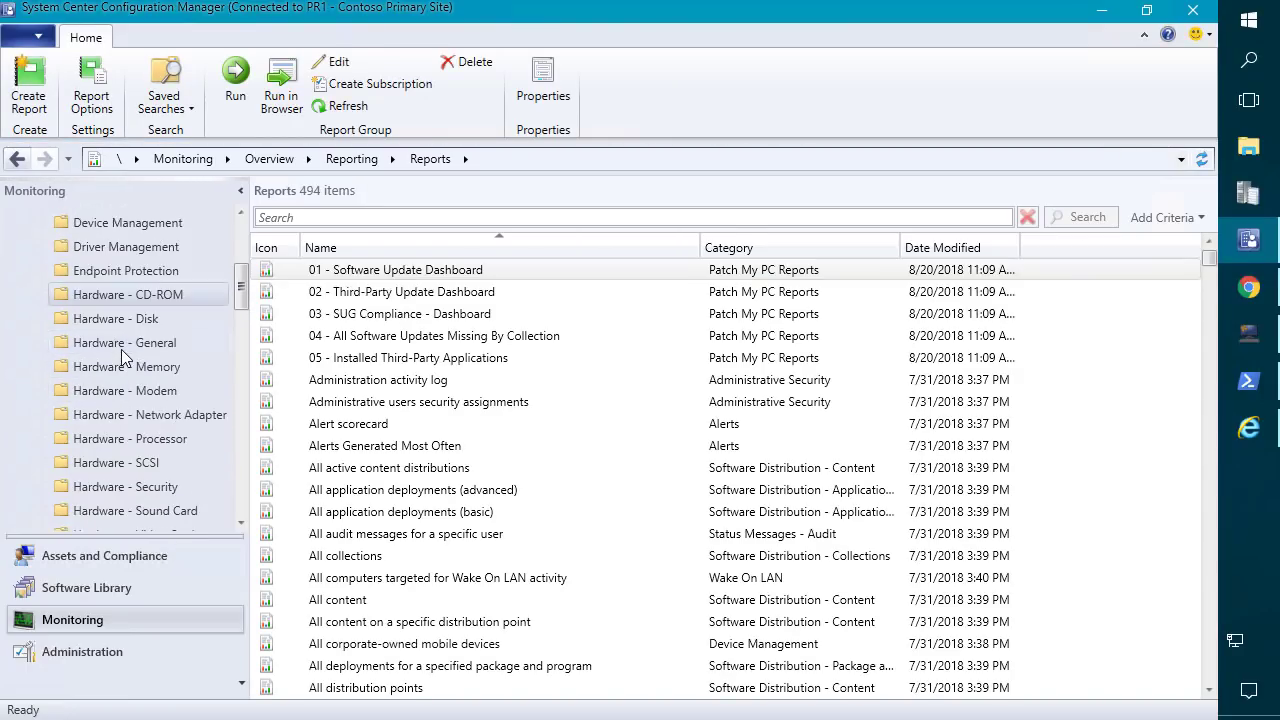
pyautogui.scroll(-2, 122, 357)
pyautogui.click(134, 366)
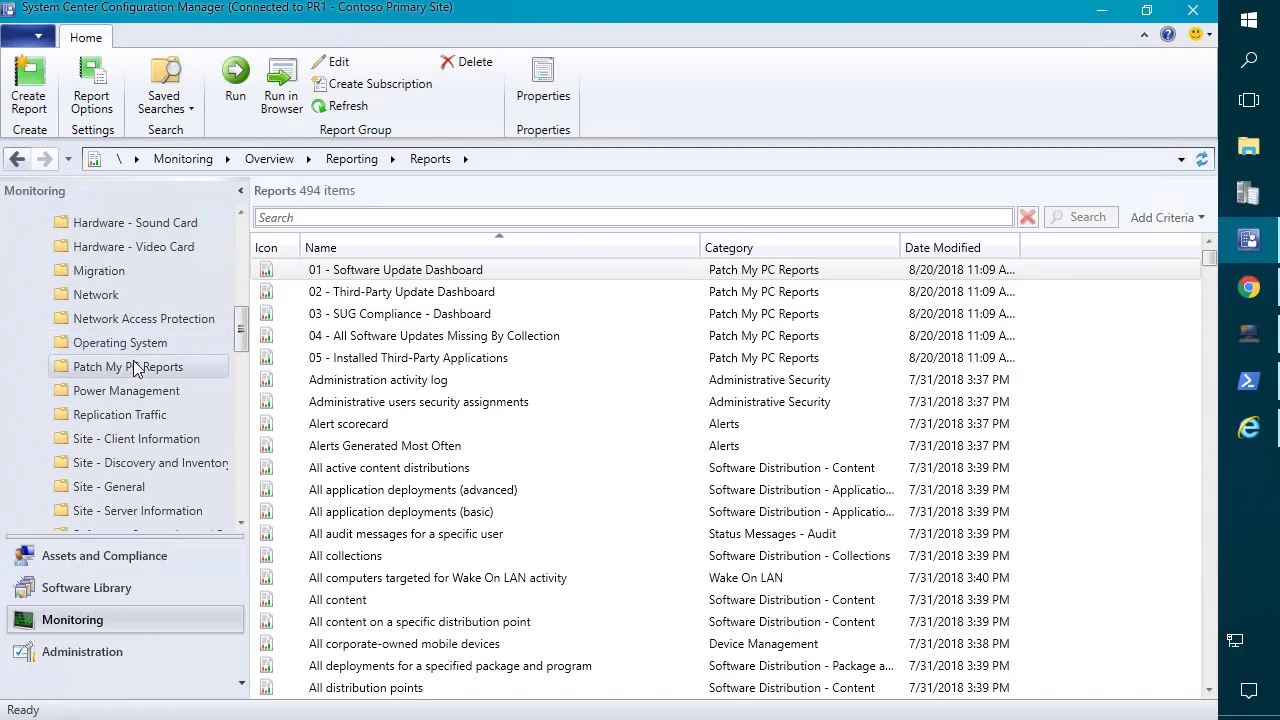
# Run the 01 - Software Update Dashboard report from the console, then close the report window and minimize the console.
pyautogui.click(424, 272)
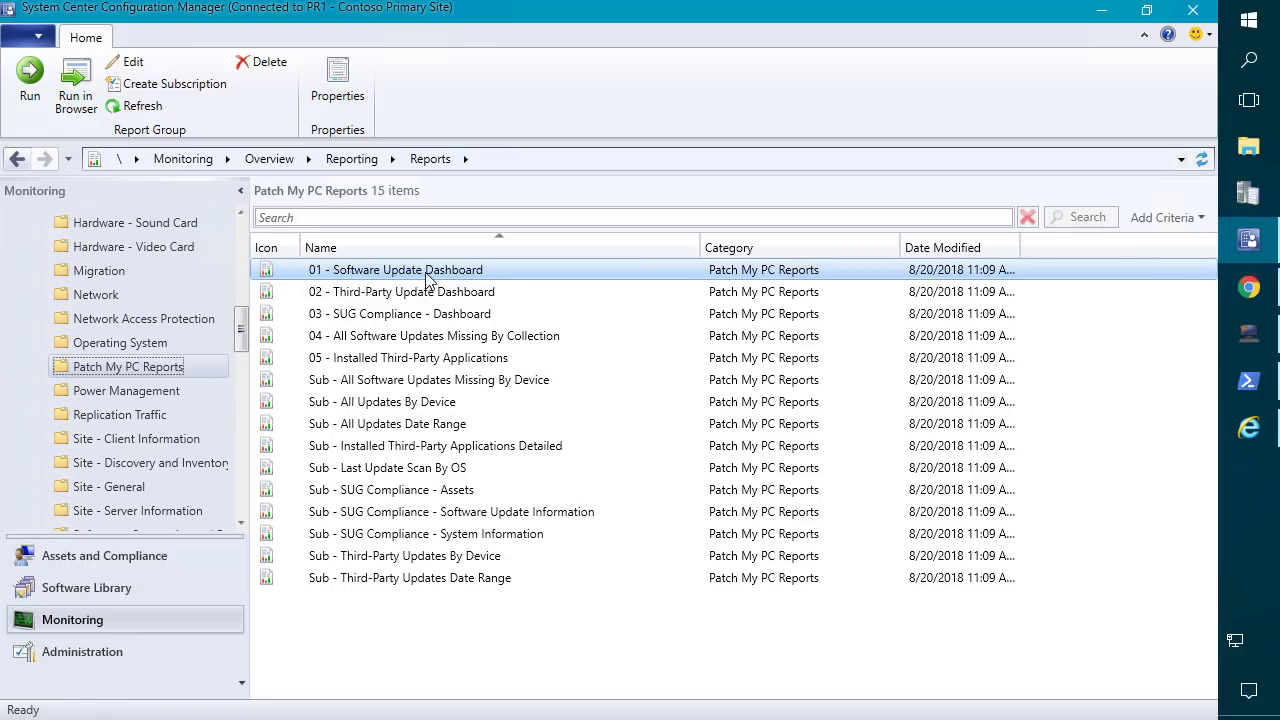
pyautogui.rightClick(424, 272)
pyautogui.click(376, 286)
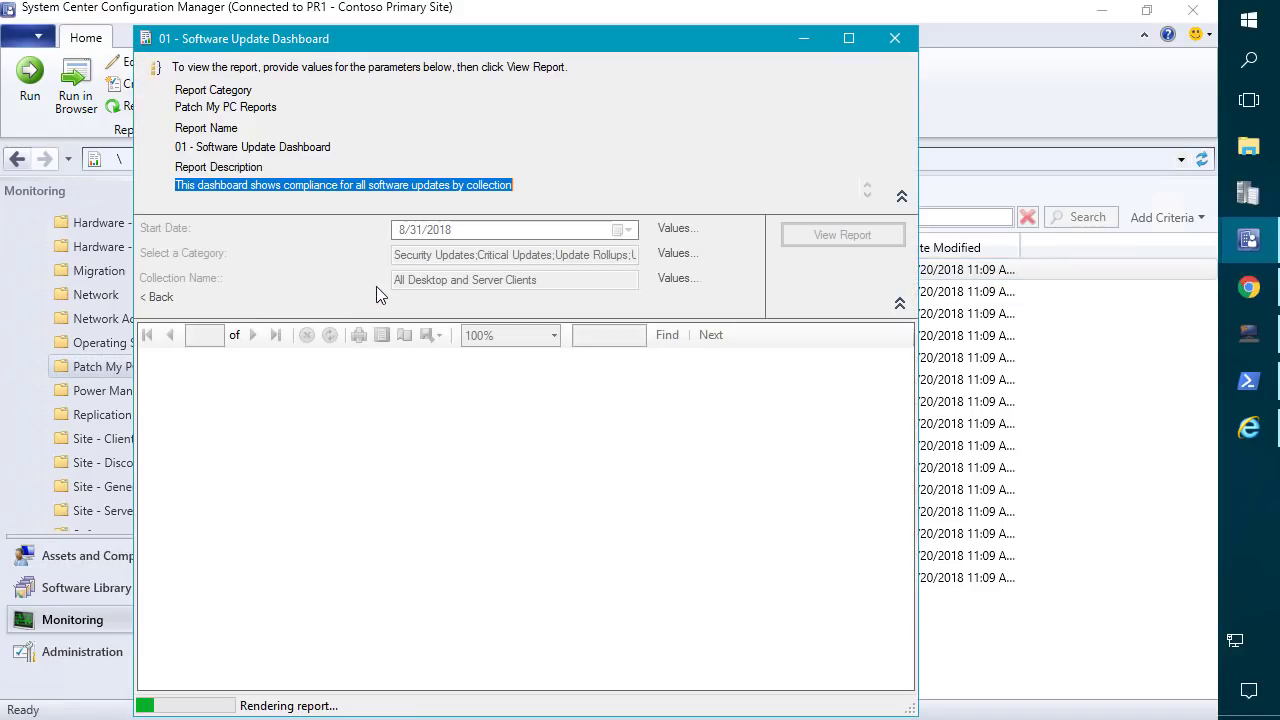
pyautogui.click(893, 39)
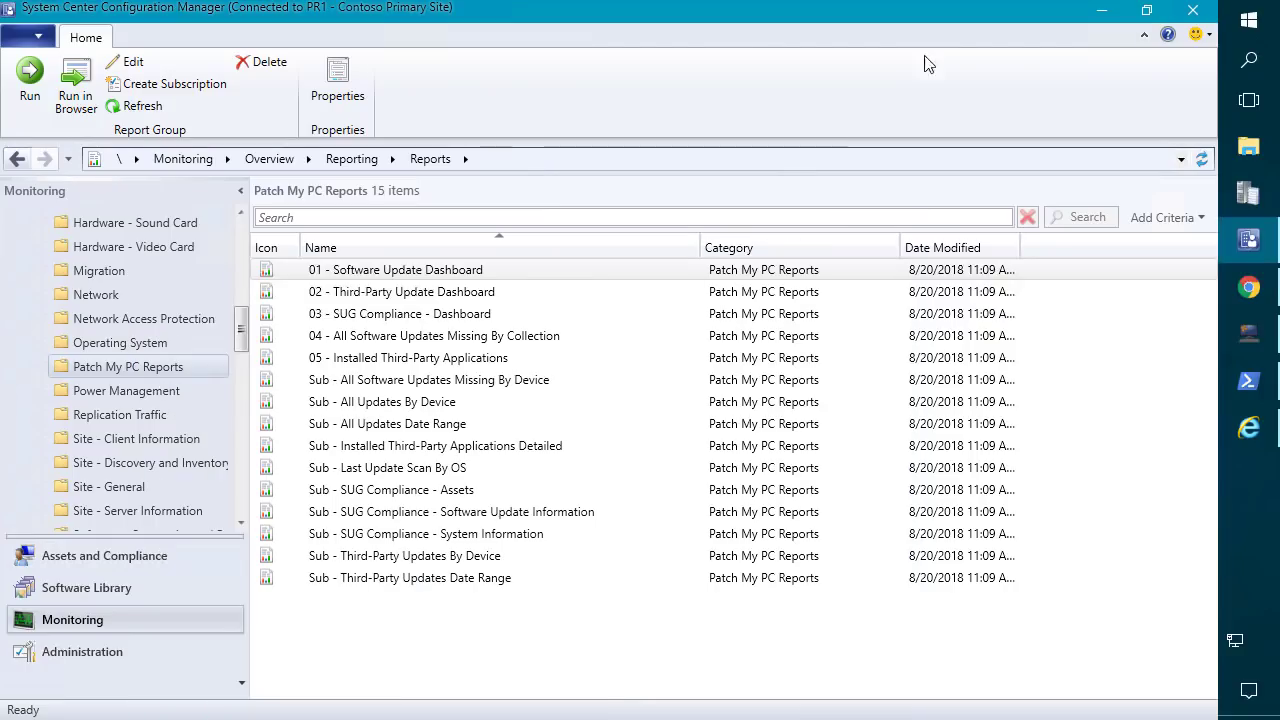
pyautogui.click(1101, 12)
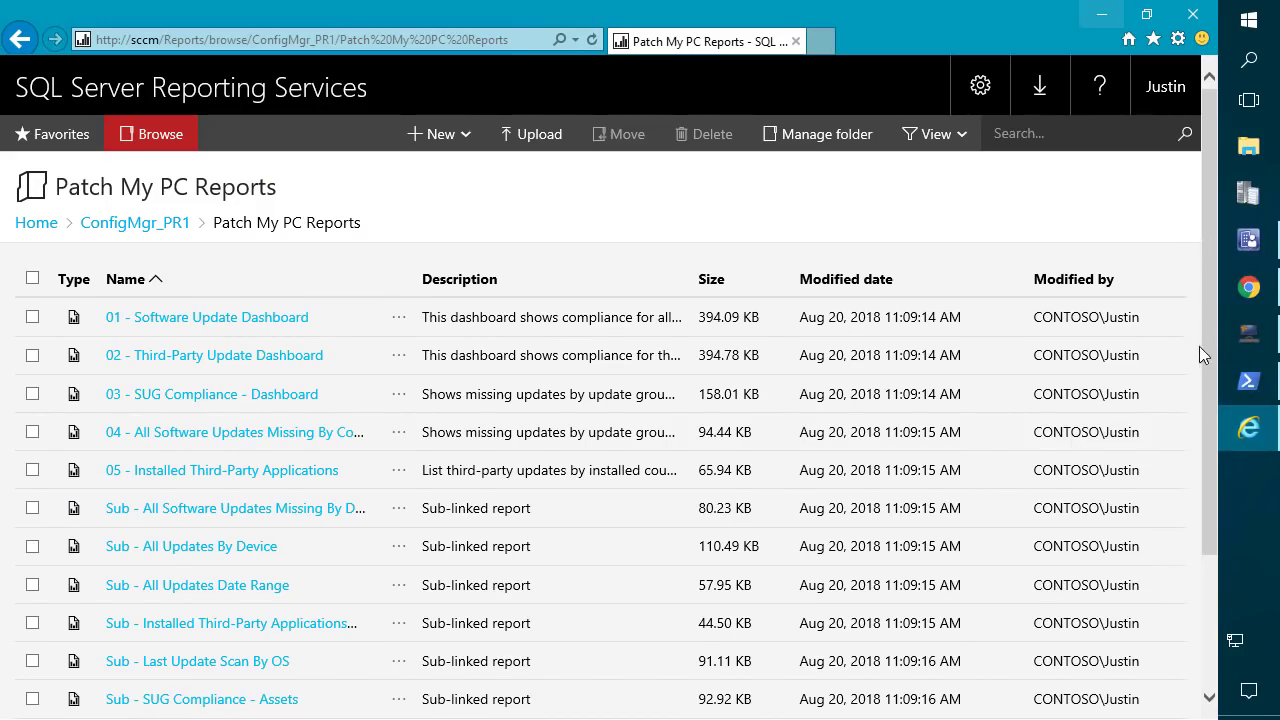
# Open 01 - Software Update Dashboard in the web portal, collapse its parameter area and show the browser full screen.
pyautogui.click(283, 327)
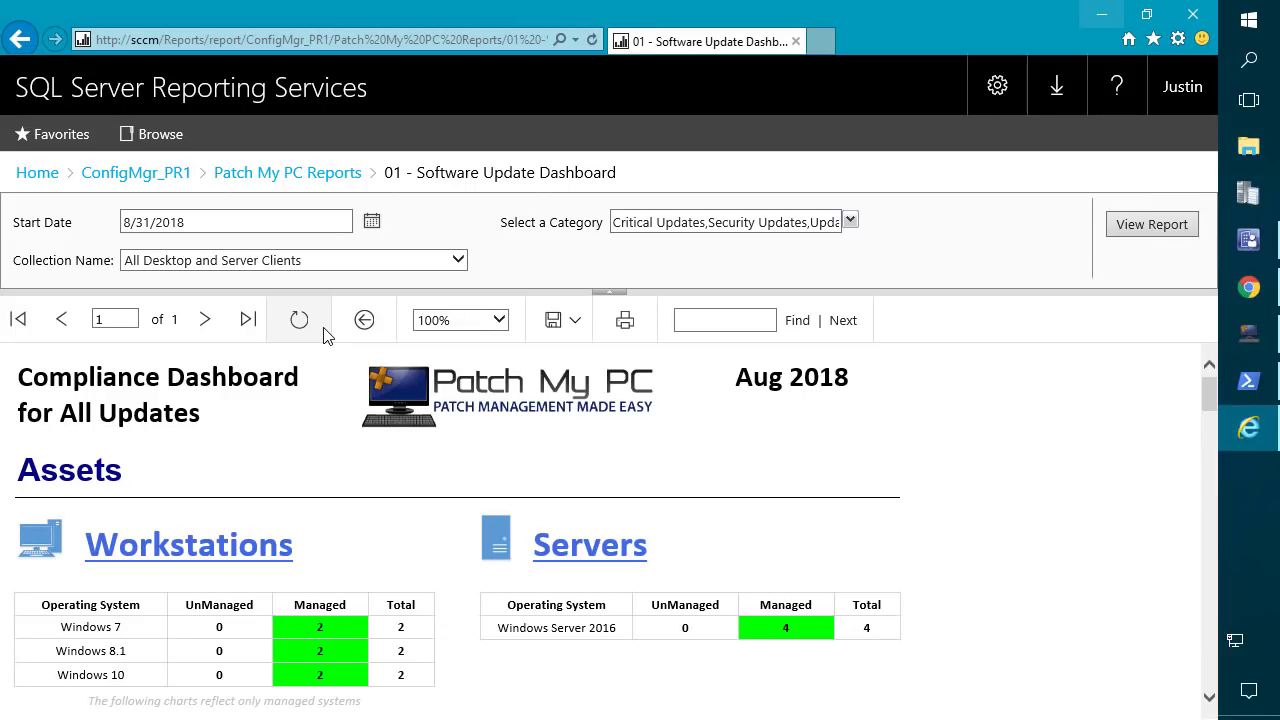
pyautogui.click(611, 292)
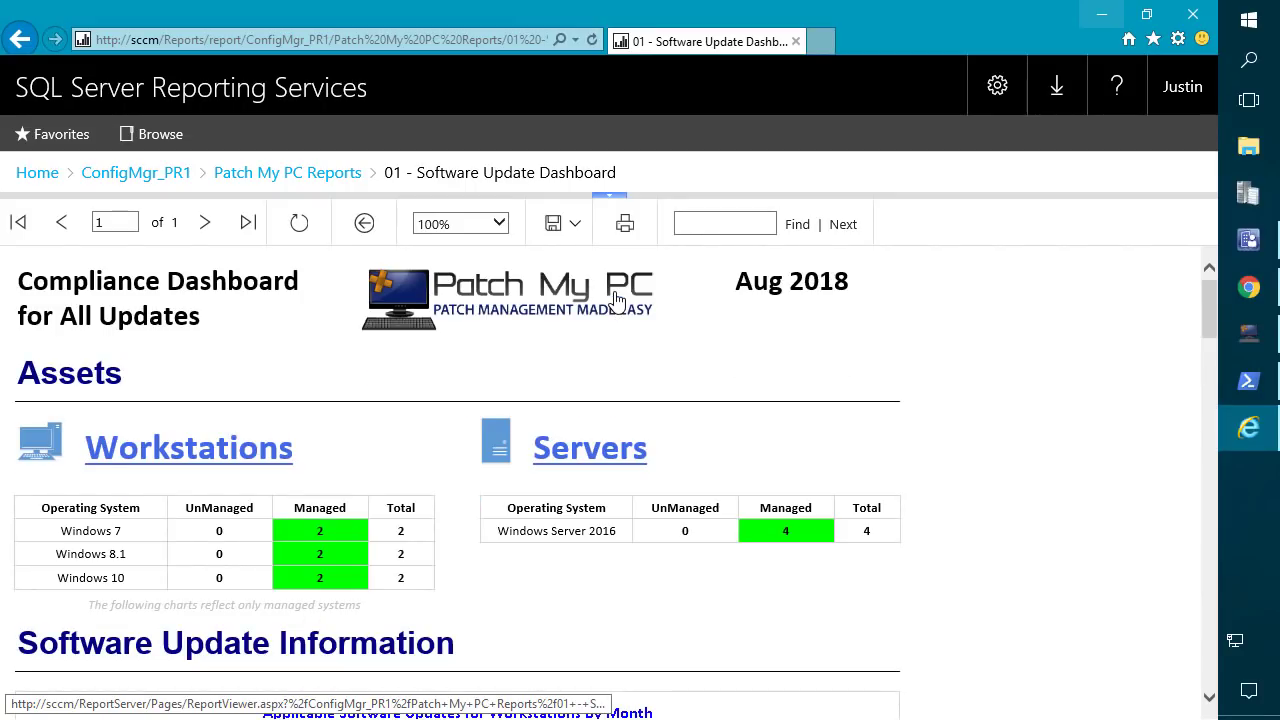
pyautogui.press('F11')
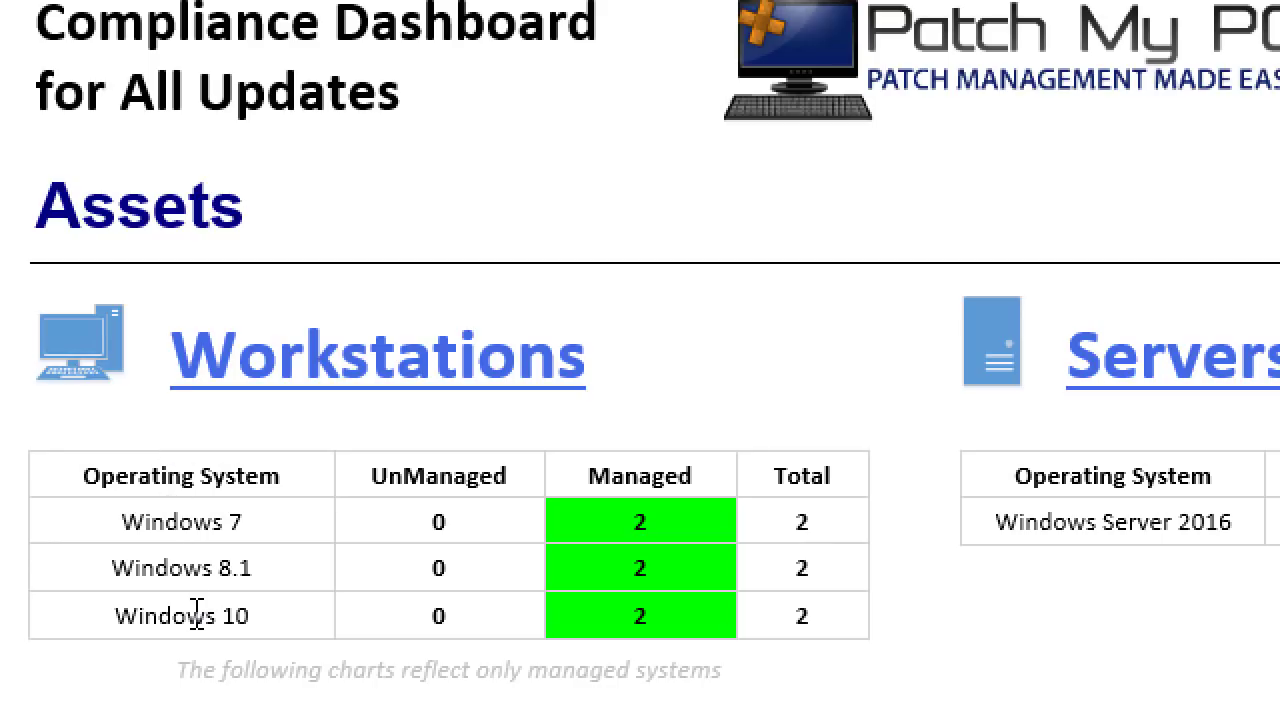
# Examine the dashboard's Assets tables and the monthly applicable software update charts for workstations and servers.
pyautogui.scroll(-1, 277, 643)
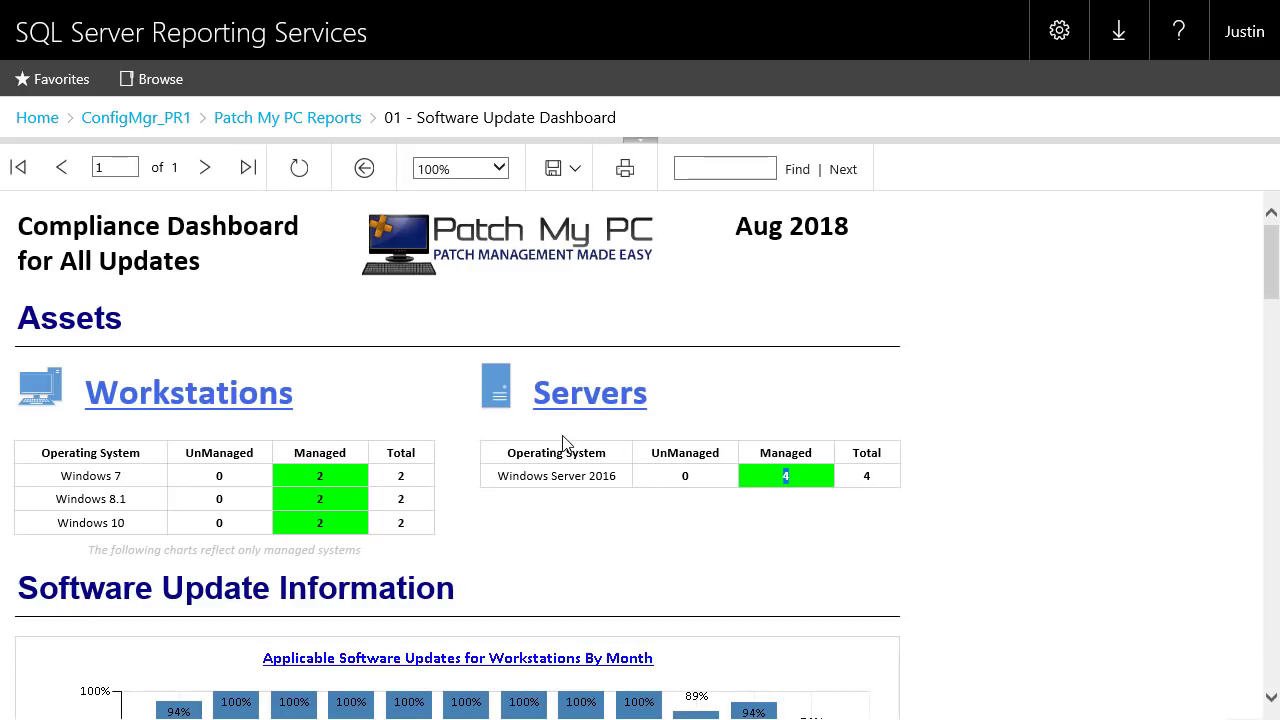
pyautogui.scroll(-2, 452, 490)
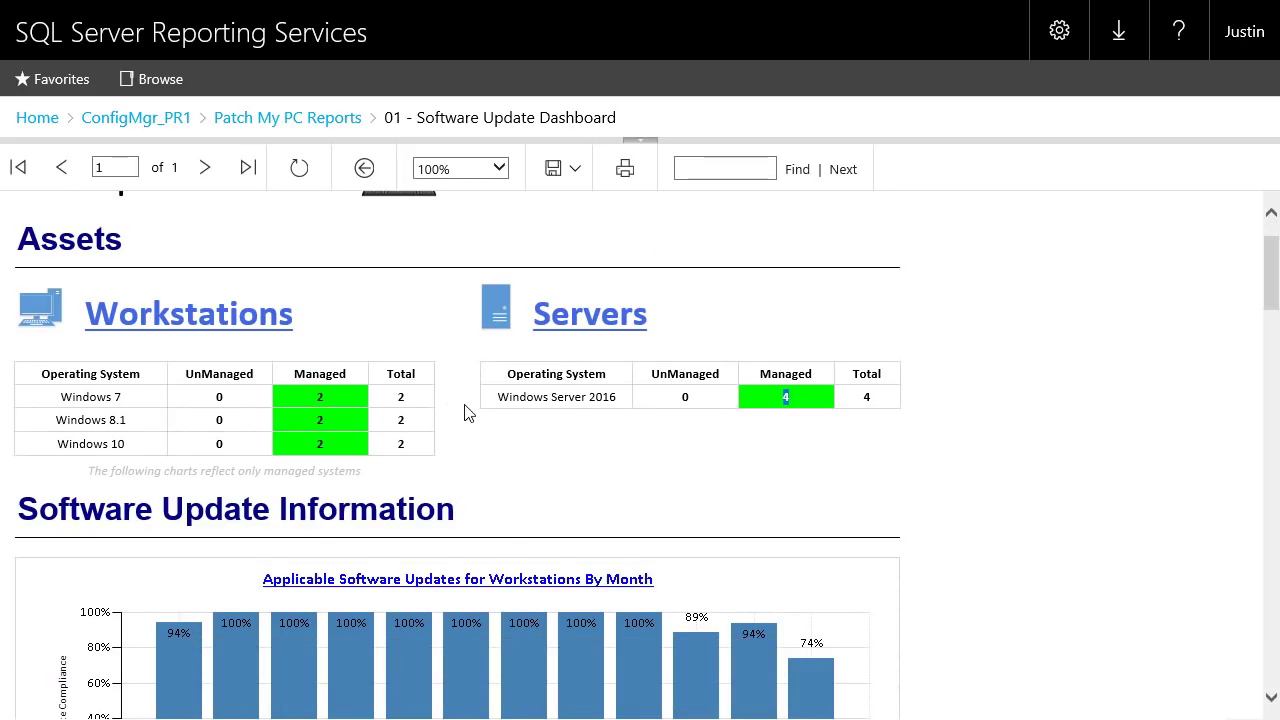
pyautogui.scroll(-1, 487, 430)
pyautogui.scroll(-1, 487, 430)
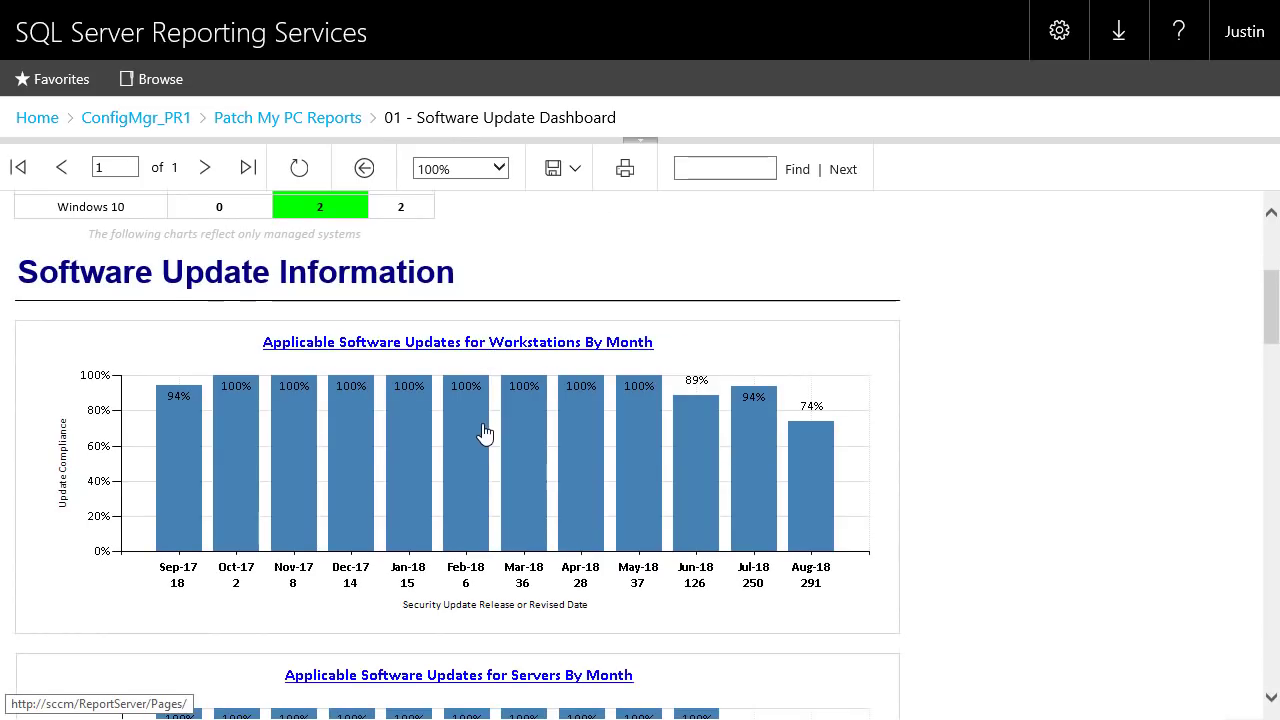
pyautogui.scroll(-3, 480, 460)
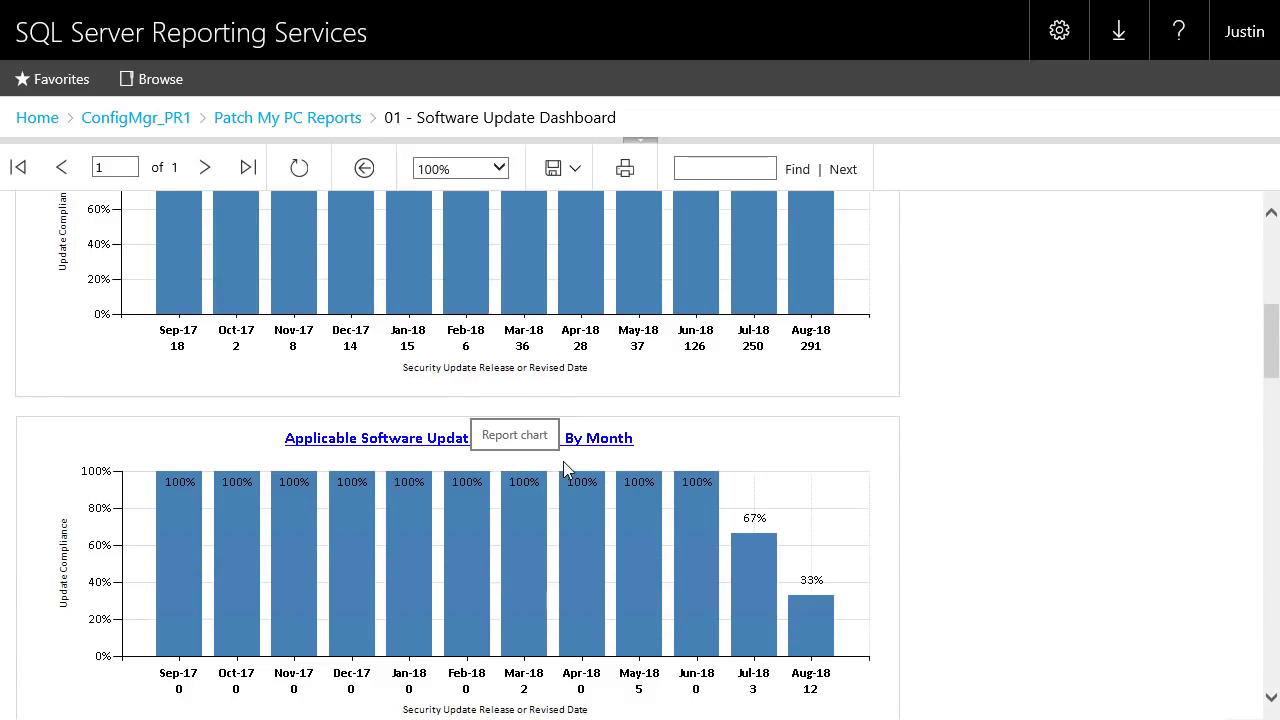
pyautogui.scroll(2, 563, 463)
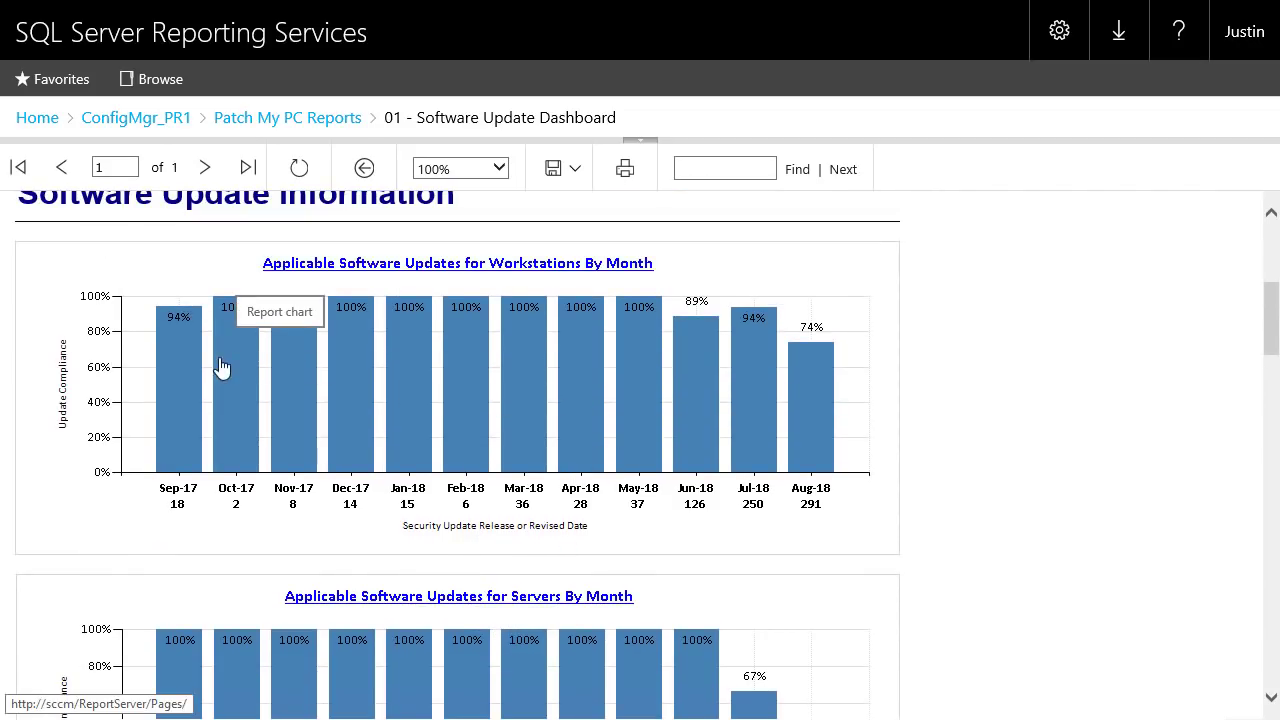
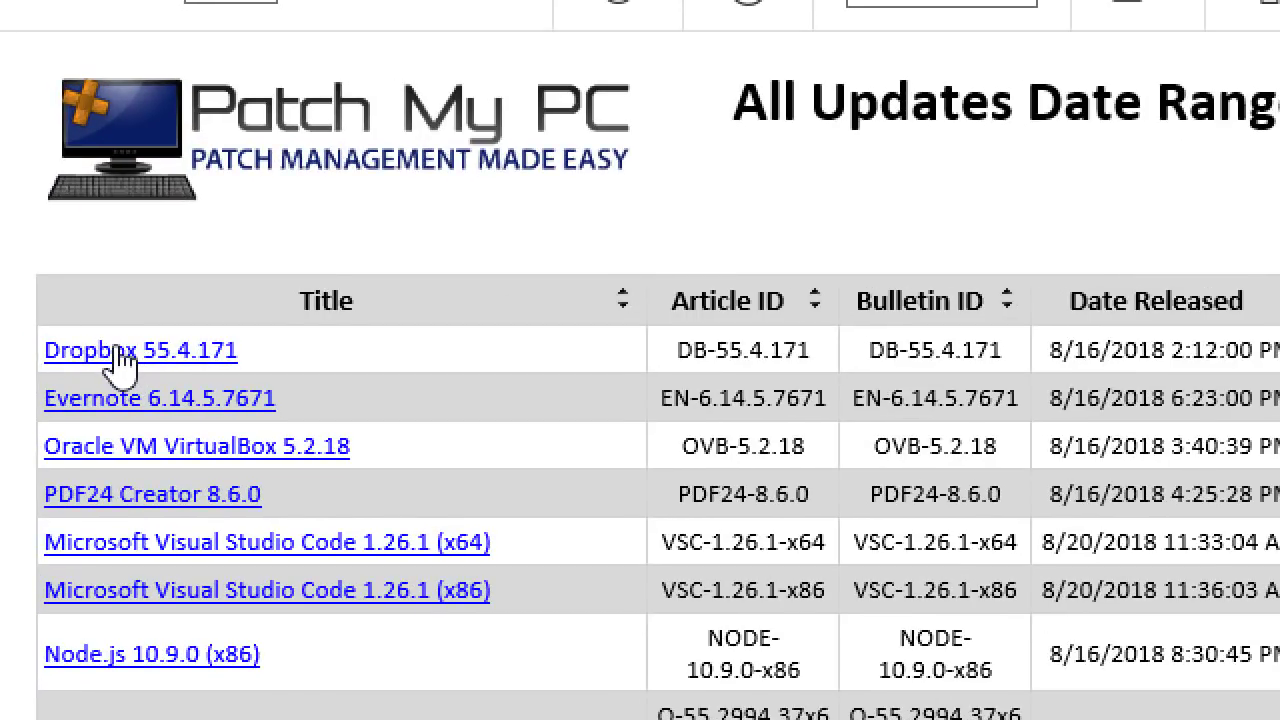
# Drill into the Dropbox 55.4.171 update down to the list of computers in the "Update is required" state.
pyautogui.click(118, 352)
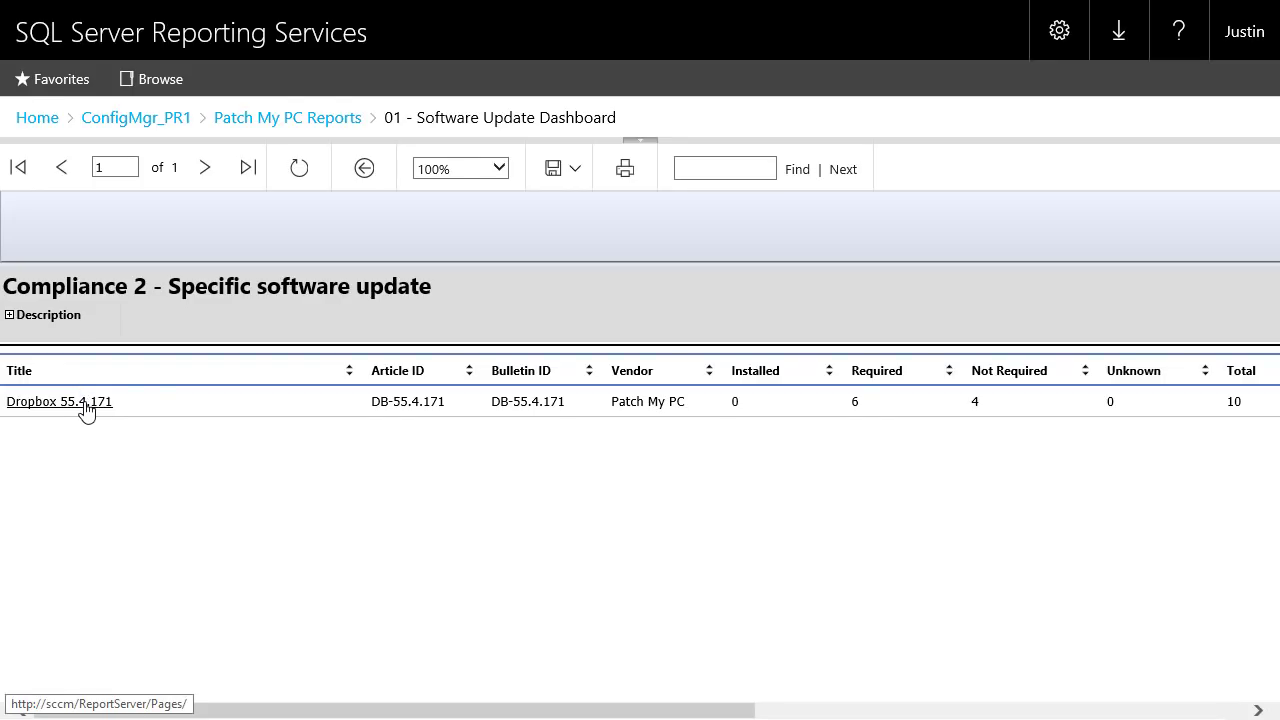
pyautogui.click(87, 408)
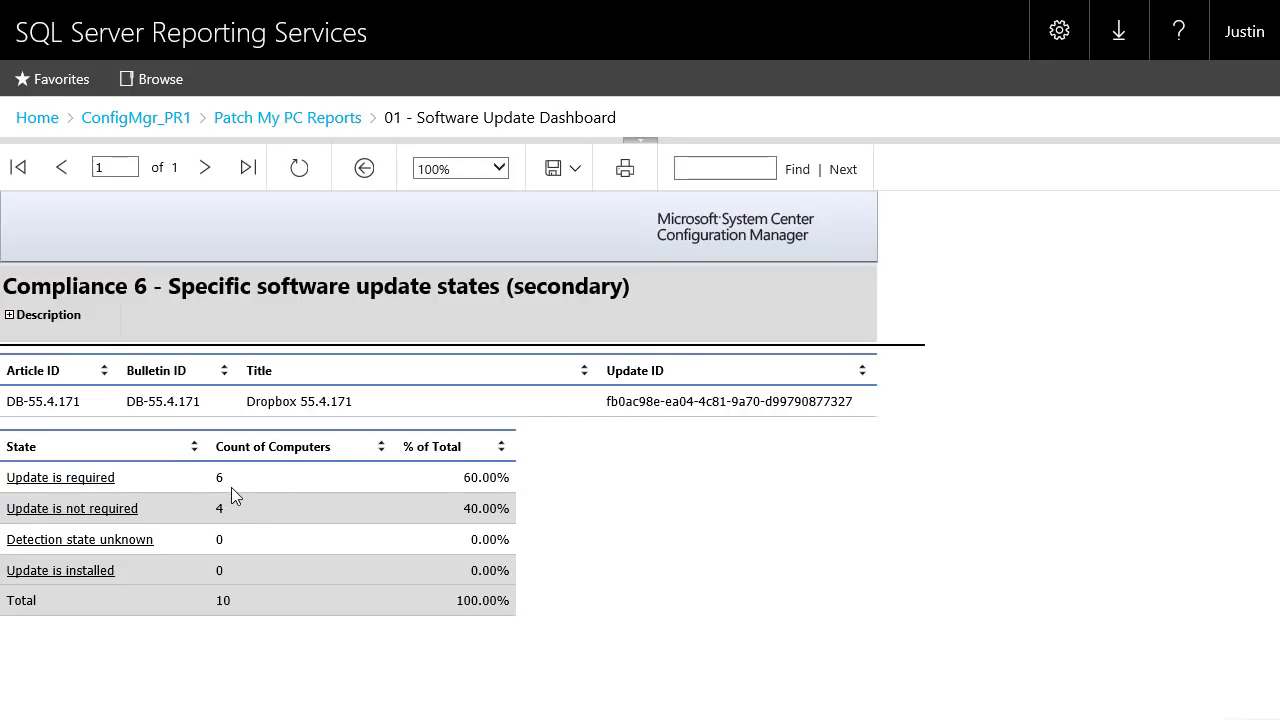
pyautogui.click(97, 485)
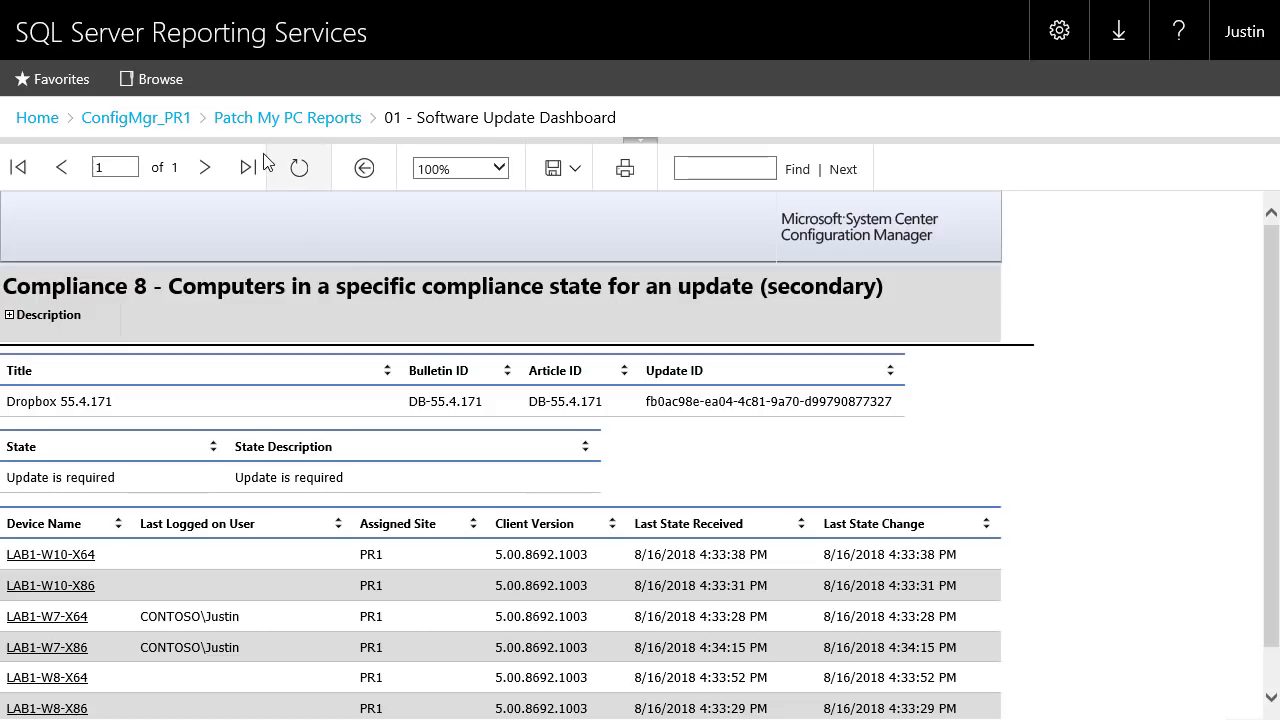
# Reopen 01 - Software Update Dashboard from the Patch My PC Reports folder and examine the servers-by-month chart and the Workstations compliance charts.
pyautogui.click(265, 120)
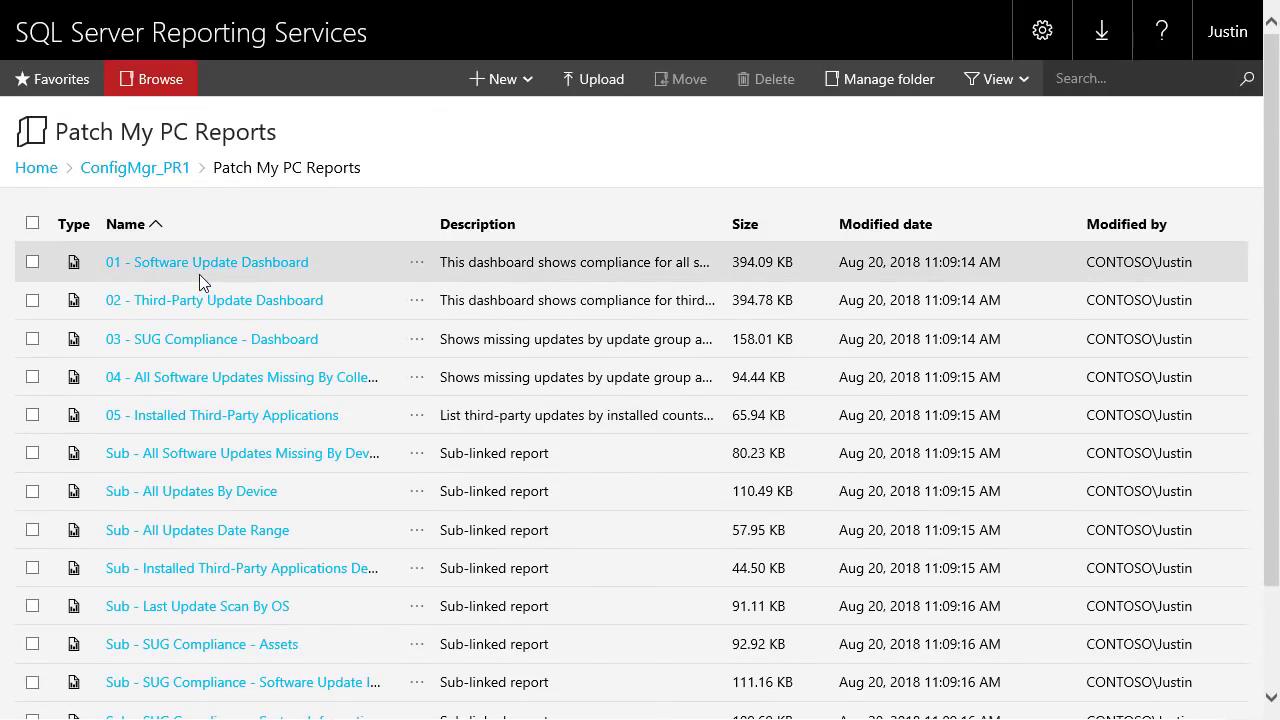
pyautogui.click(200, 264)
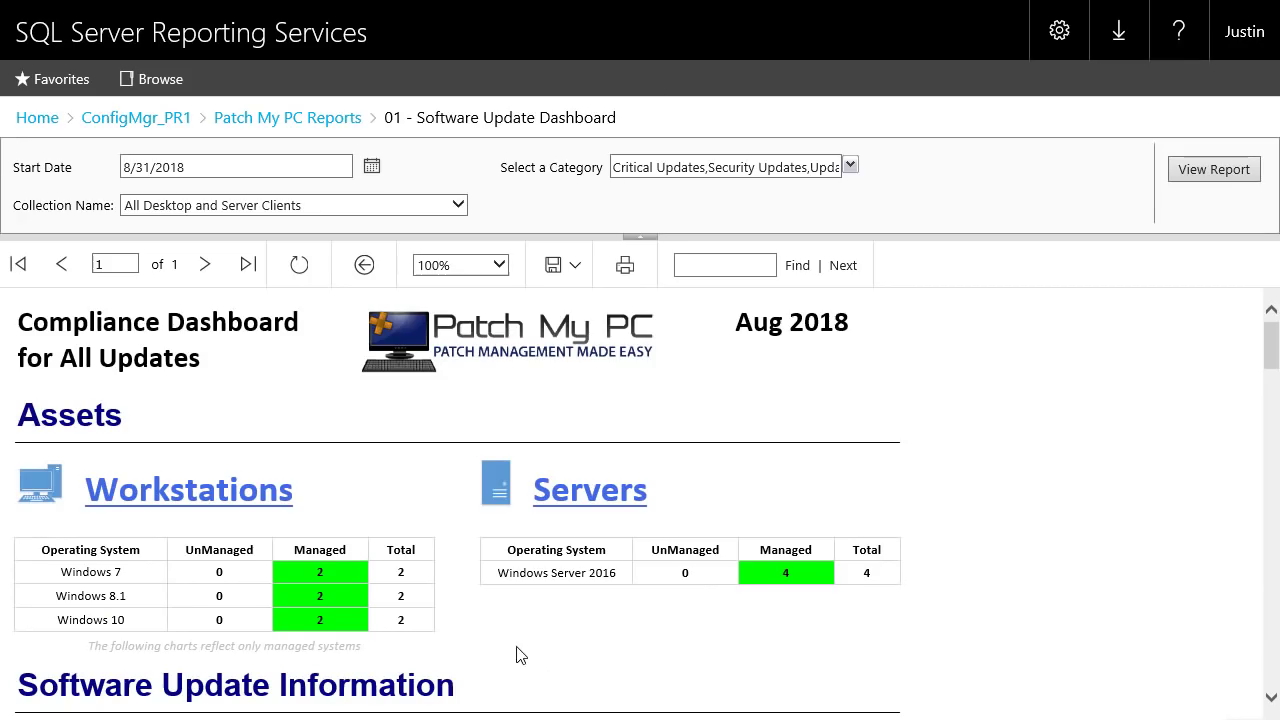
pyautogui.scroll(-7, 520, 655)
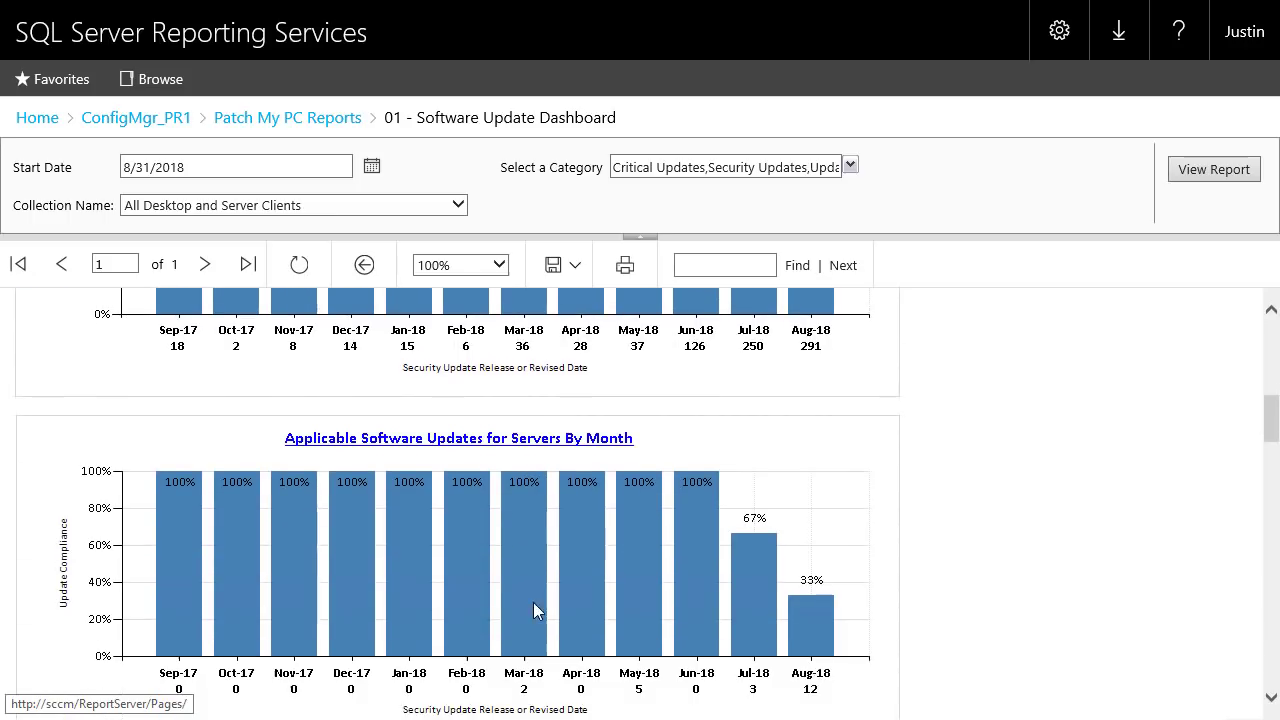
pyautogui.scroll(-1, 533, 603)
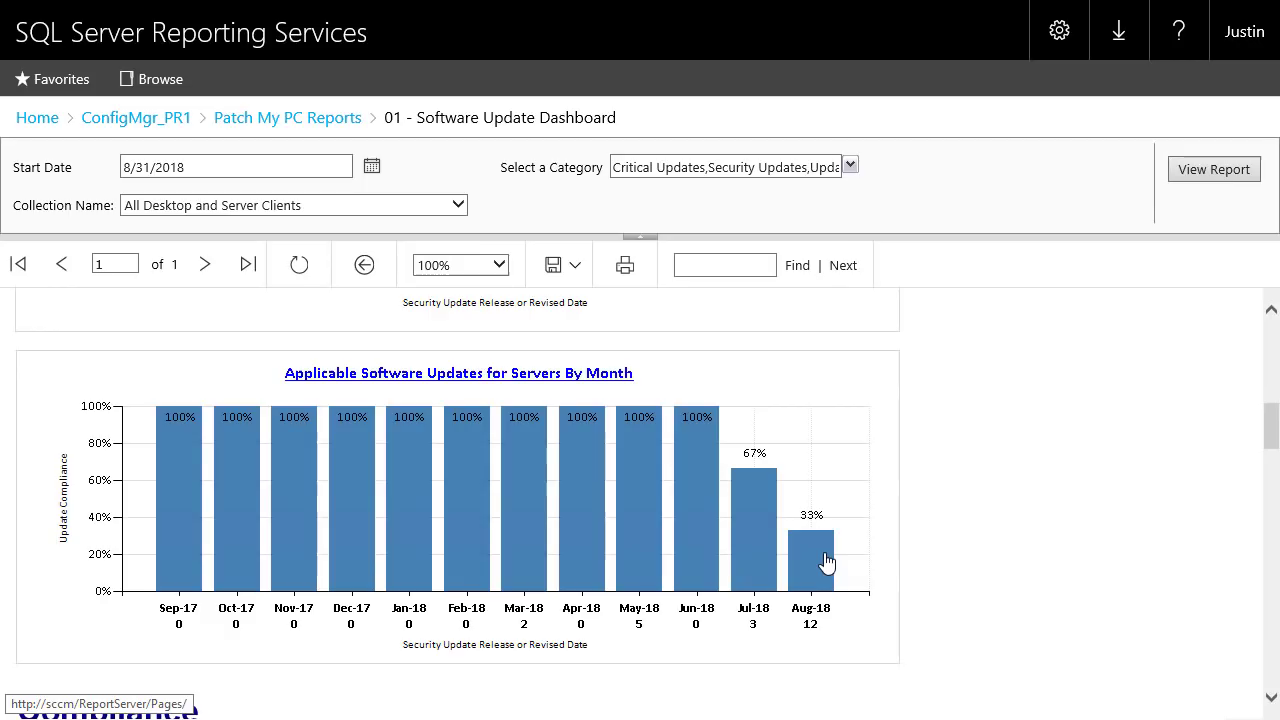
pyautogui.scroll(-6, 812, 558)
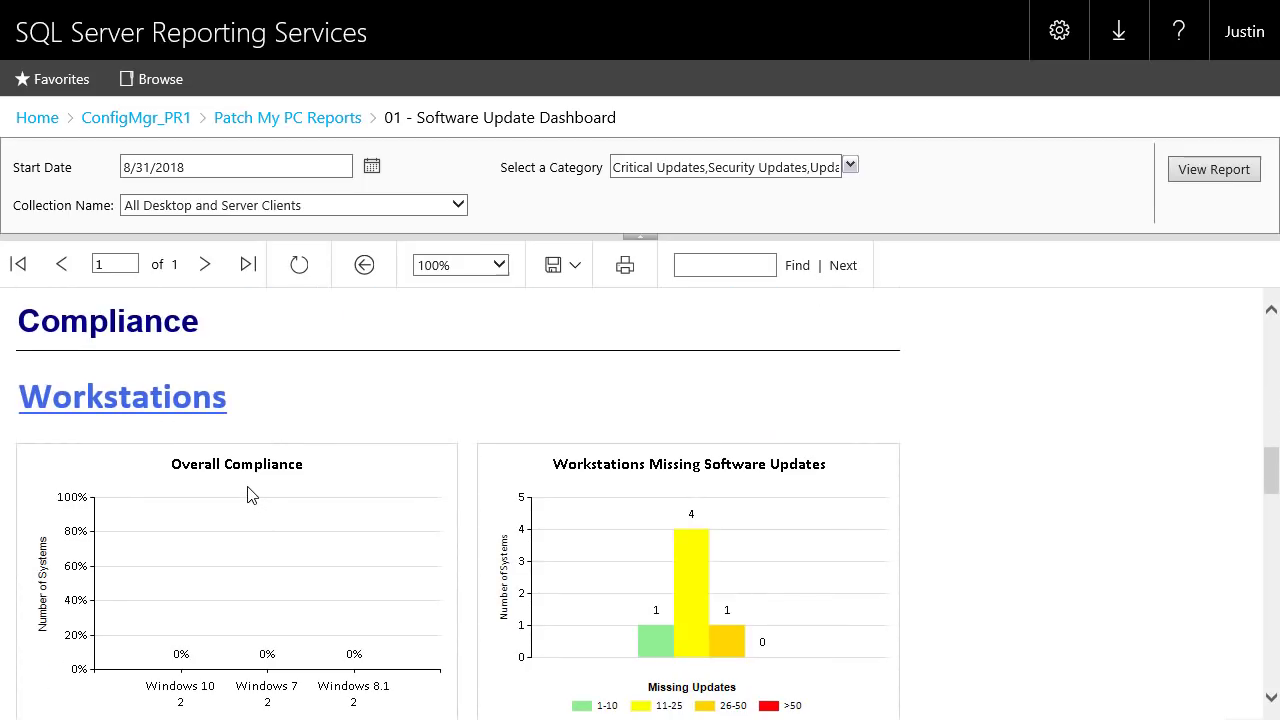
pyautogui.scroll(-1, 178, 584)
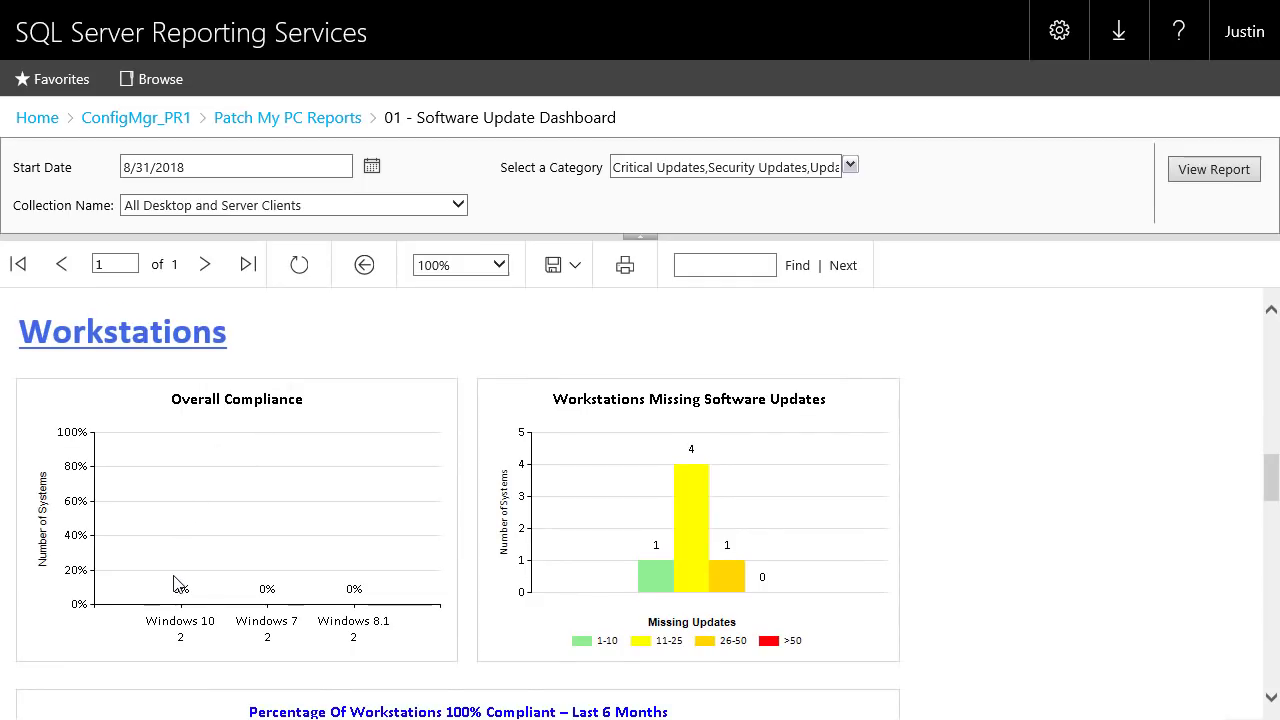
pyautogui.scroll(-1, 146, 602)
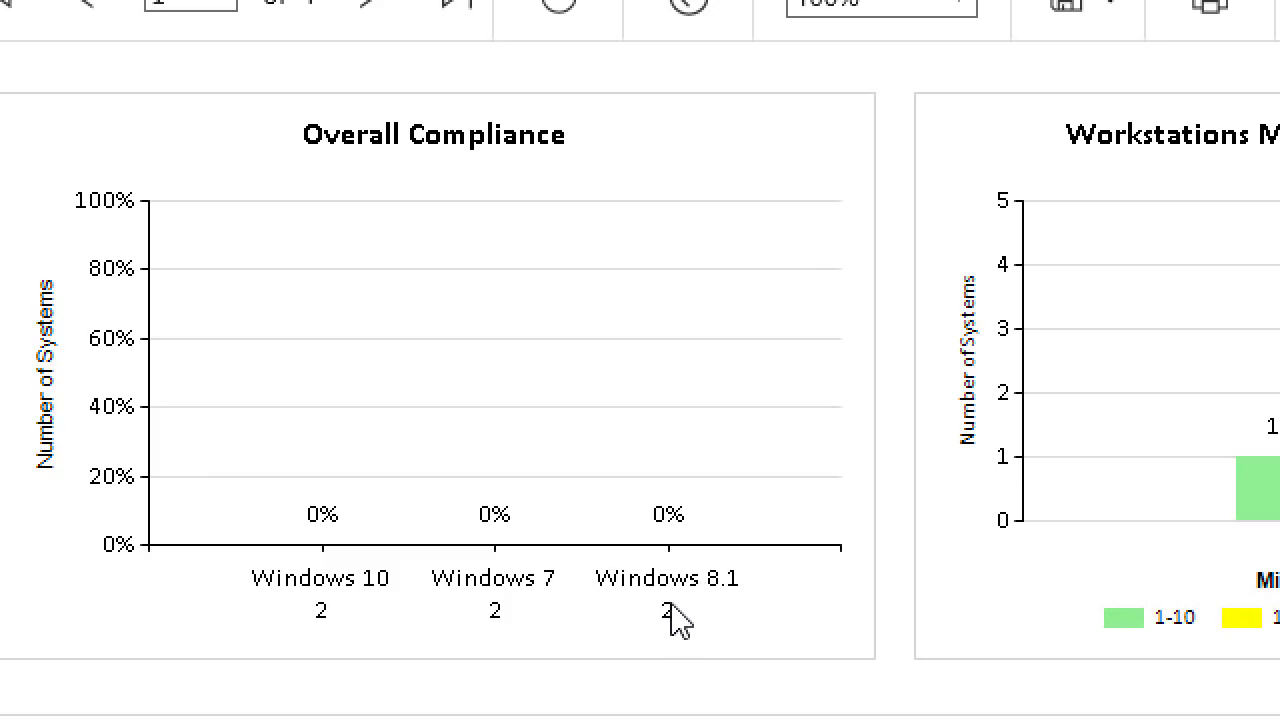
# Check the required updates per Windows 10 device from the Overall Compliance chart, then return to examine the Workstations Missing Software Updates chart.
pyautogui.click(318, 528)
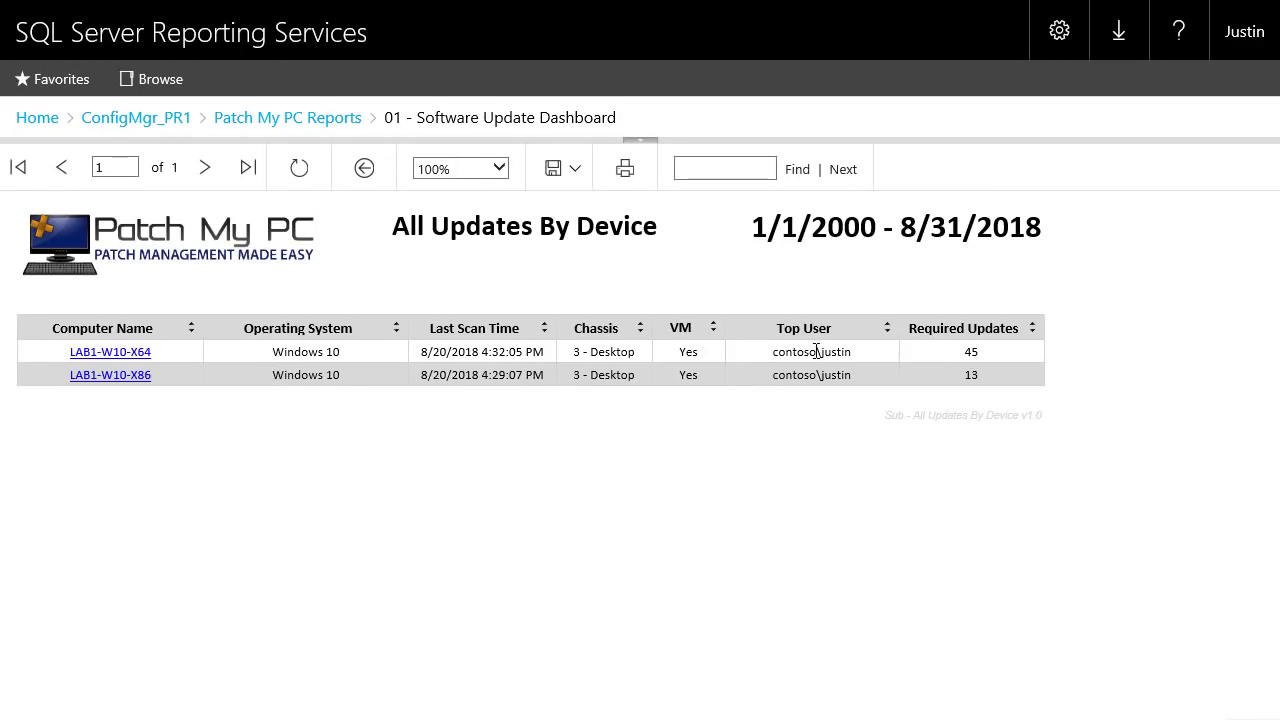
pyautogui.doubleClick(975, 378)
pyautogui.click(70, 173)
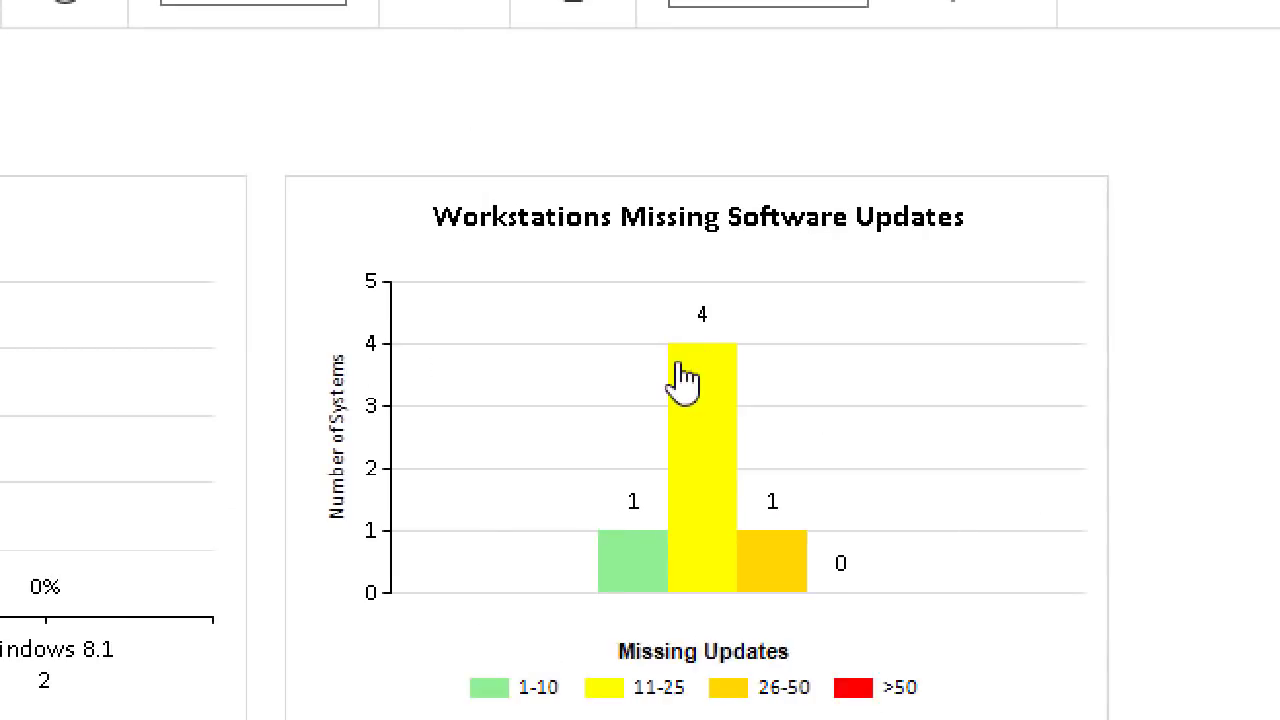
pyautogui.scroll(-1, 770, 660)
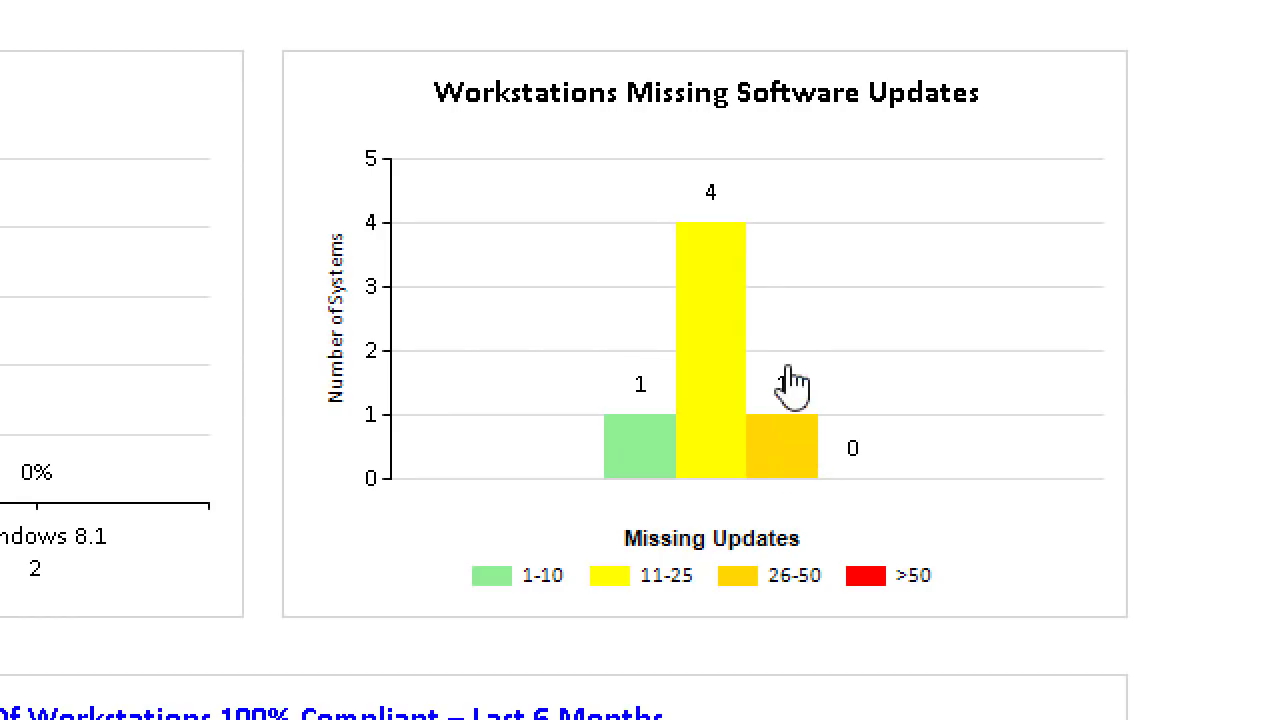
# List the devices in the 11-25 range of the Workstations Missing Software Updates chart and return to the dashboard's Workstations charts.
pyautogui.click(709, 305)
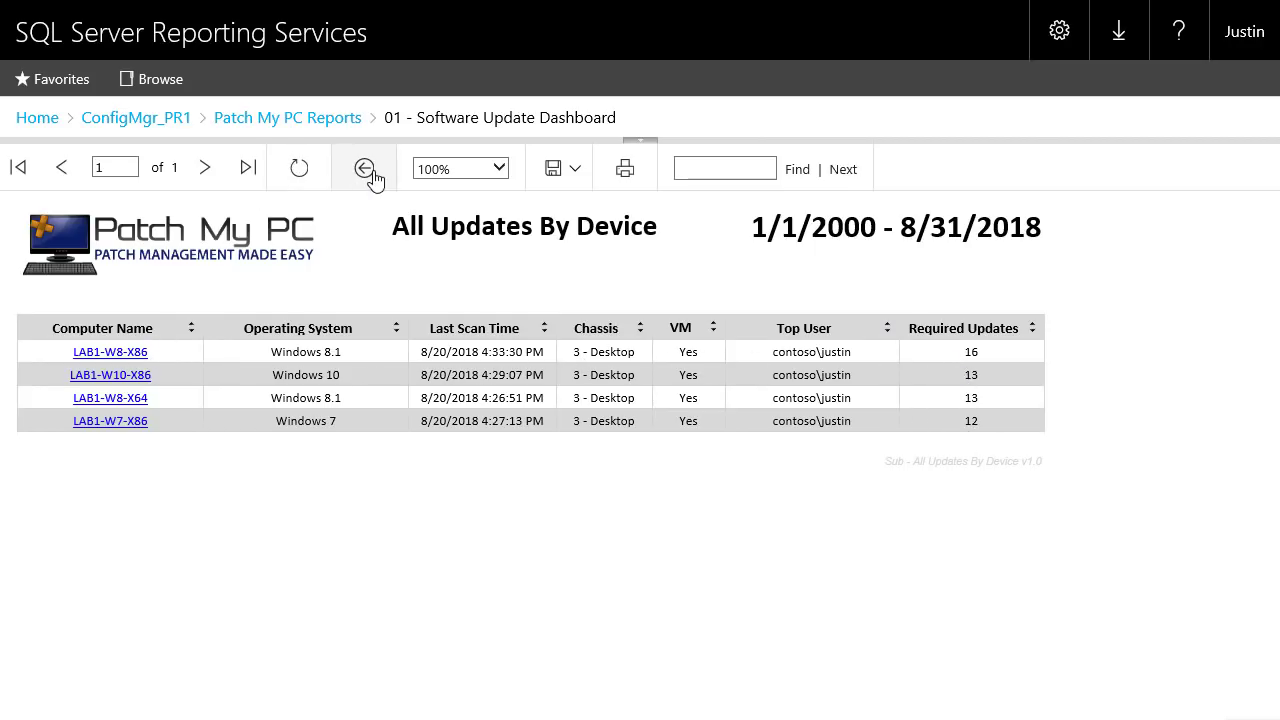
pyautogui.scroll(-10, 517, 508)
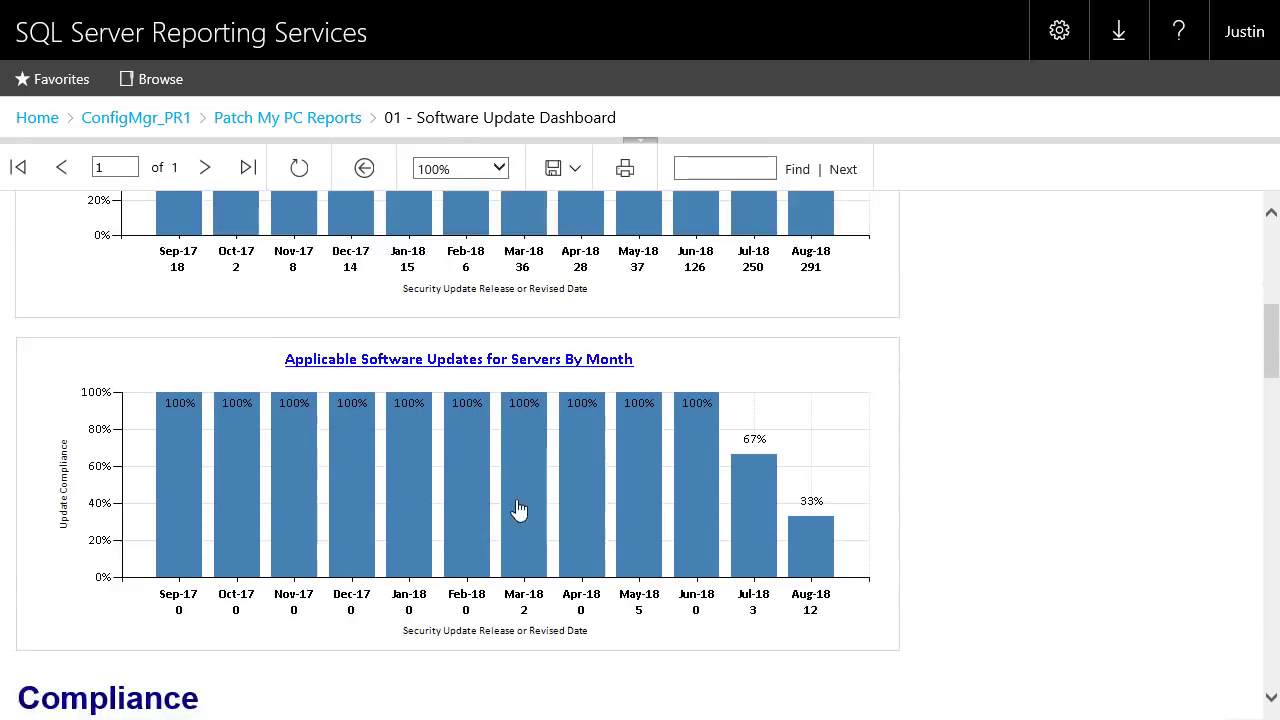
pyautogui.scroll(-4, 517, 503)
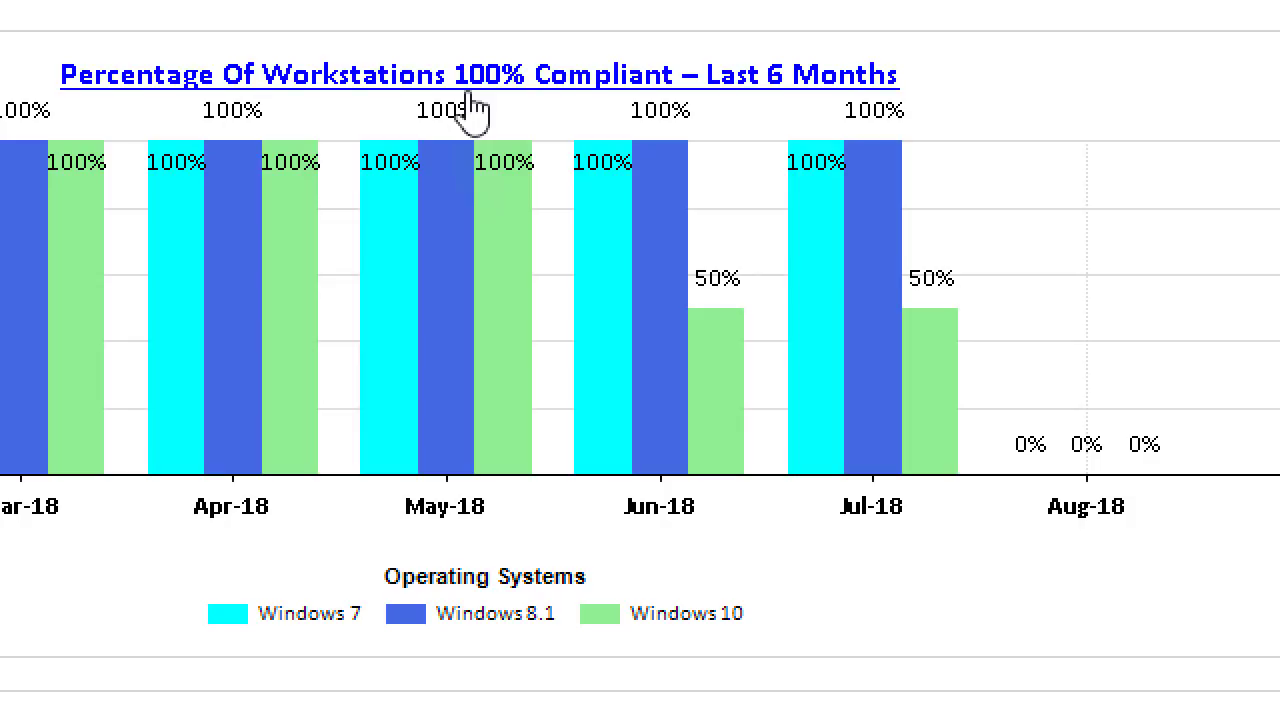
# Examine the Percentage Of Workstations 100% Compliant chart, checking the updates behind its Jun-18 Windows 10 bar before returning to the dashboard.
pyautogui.scroll(1, 491, 368)
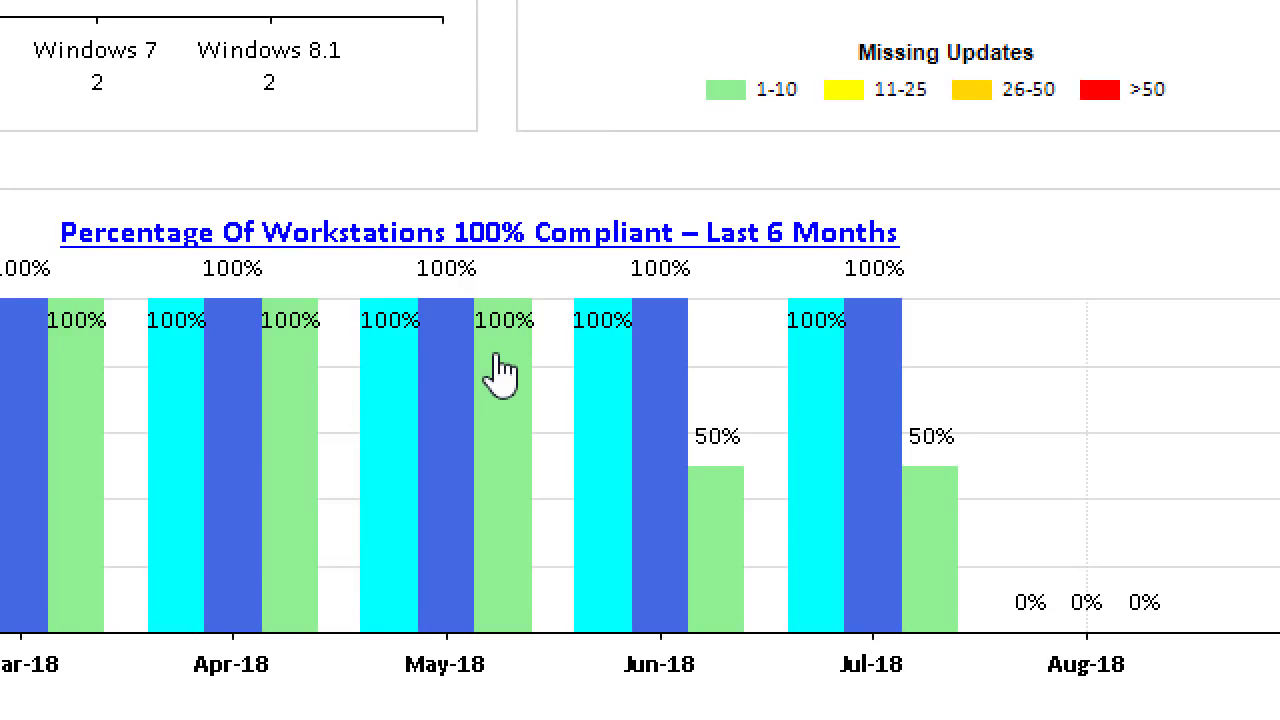
pyautogui.scroll(-1, 478, 610)
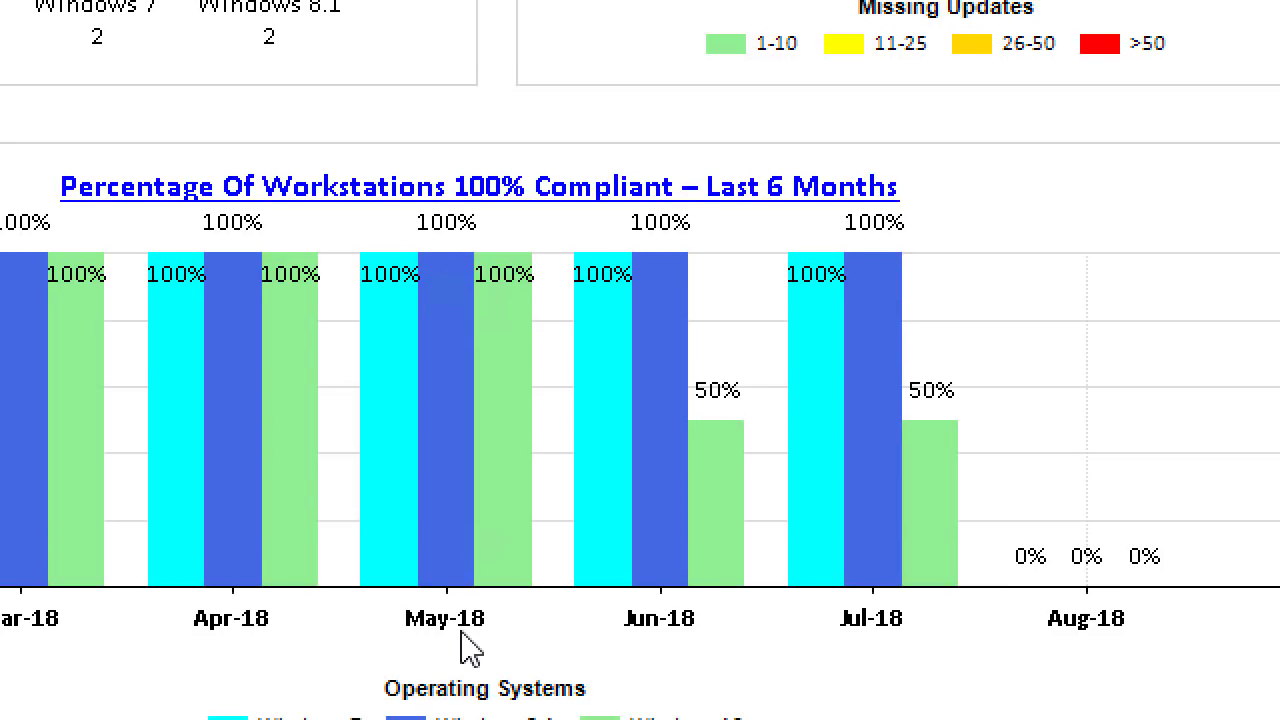
pyautogui.hscroll(-3, 160, 623)
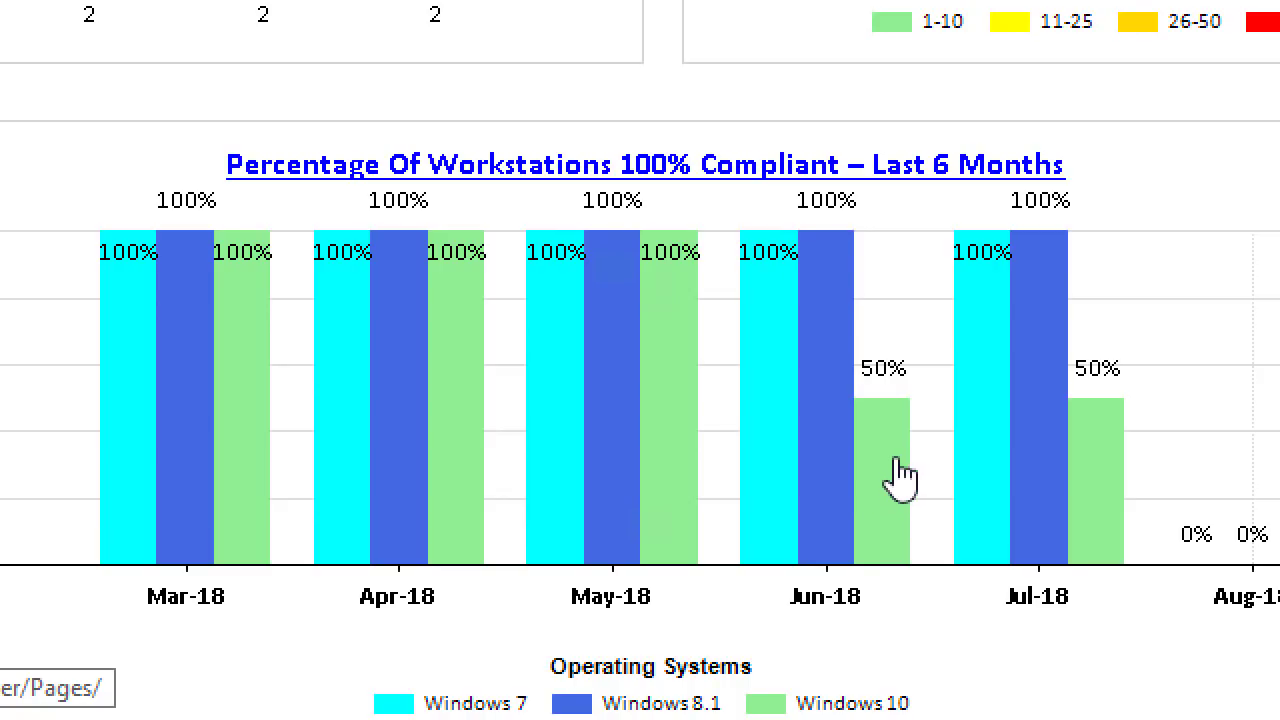
pyautogui.click(897, 462)
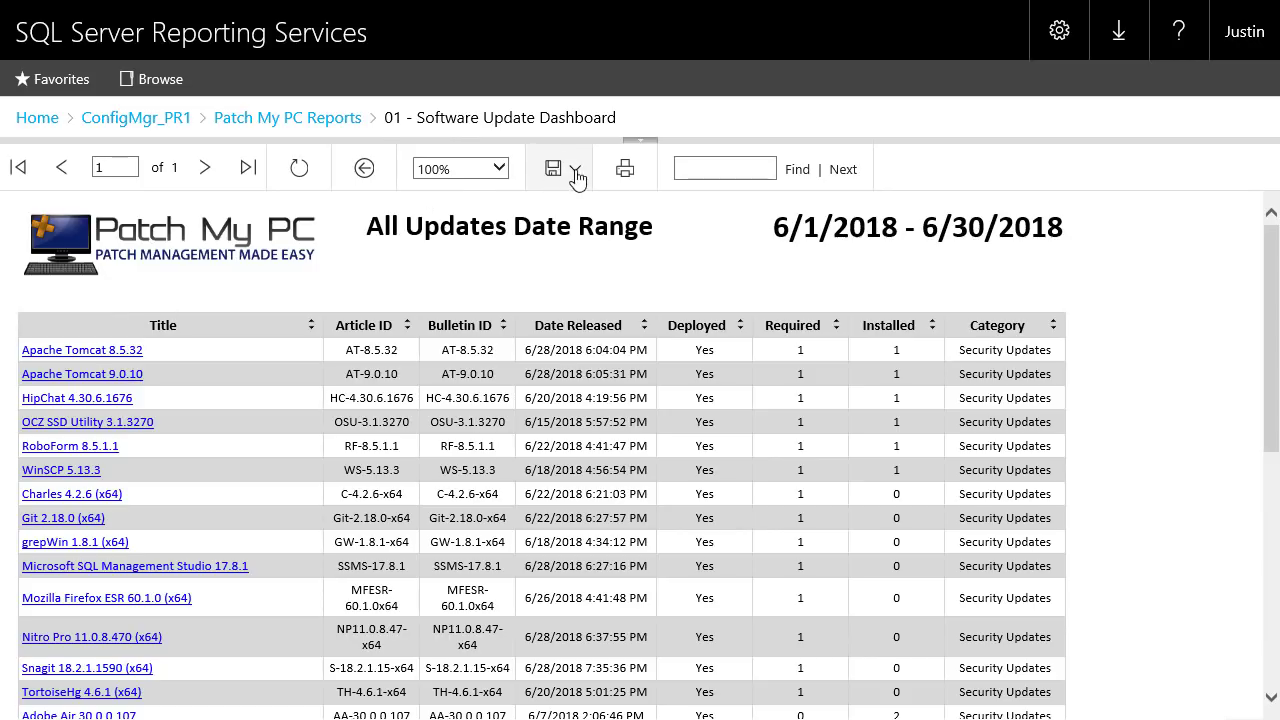
pyautogui.click(365, 167)
# Examine the Workstations Missing At Least 1 Update By Month chart and drill into its Jul-18 Windows 10 bar.
pyautogui.scroll(-8, 544, 385)
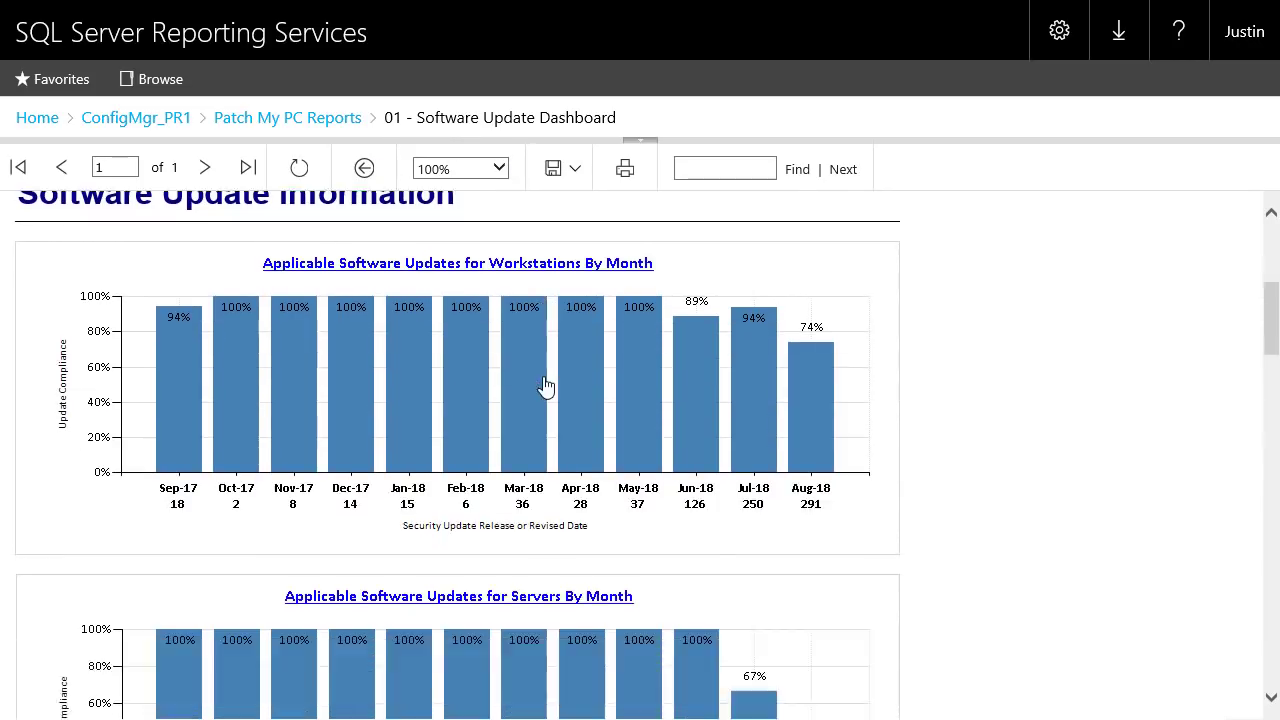
pyautogui.scroll(-8, 544, 385)
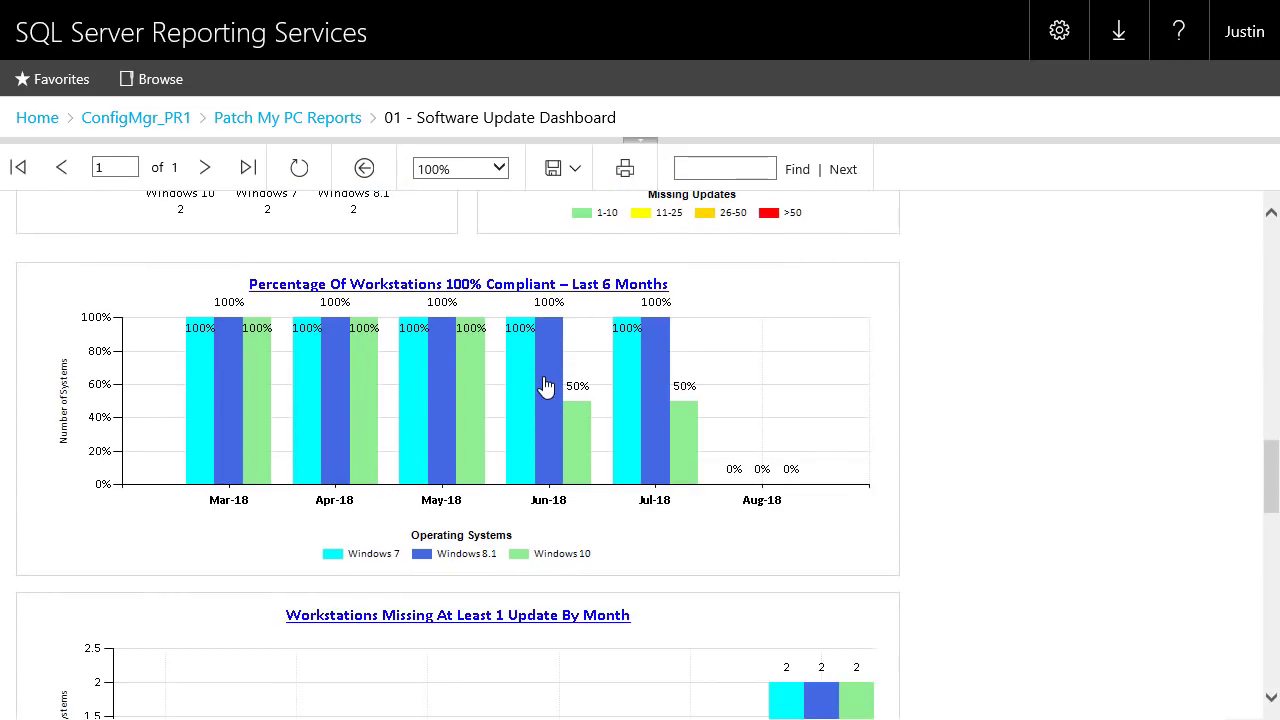
pyautogui.scroll(-1, 544, 385)
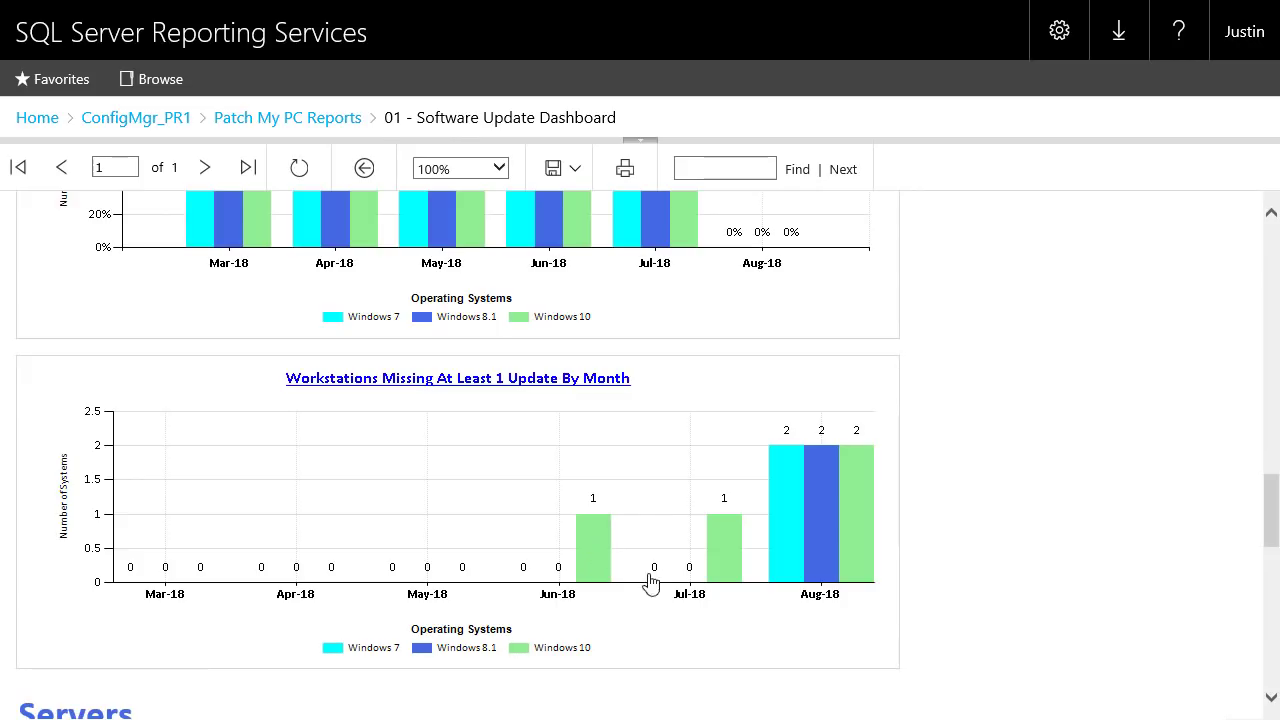
pyautogui.click(729, 565)
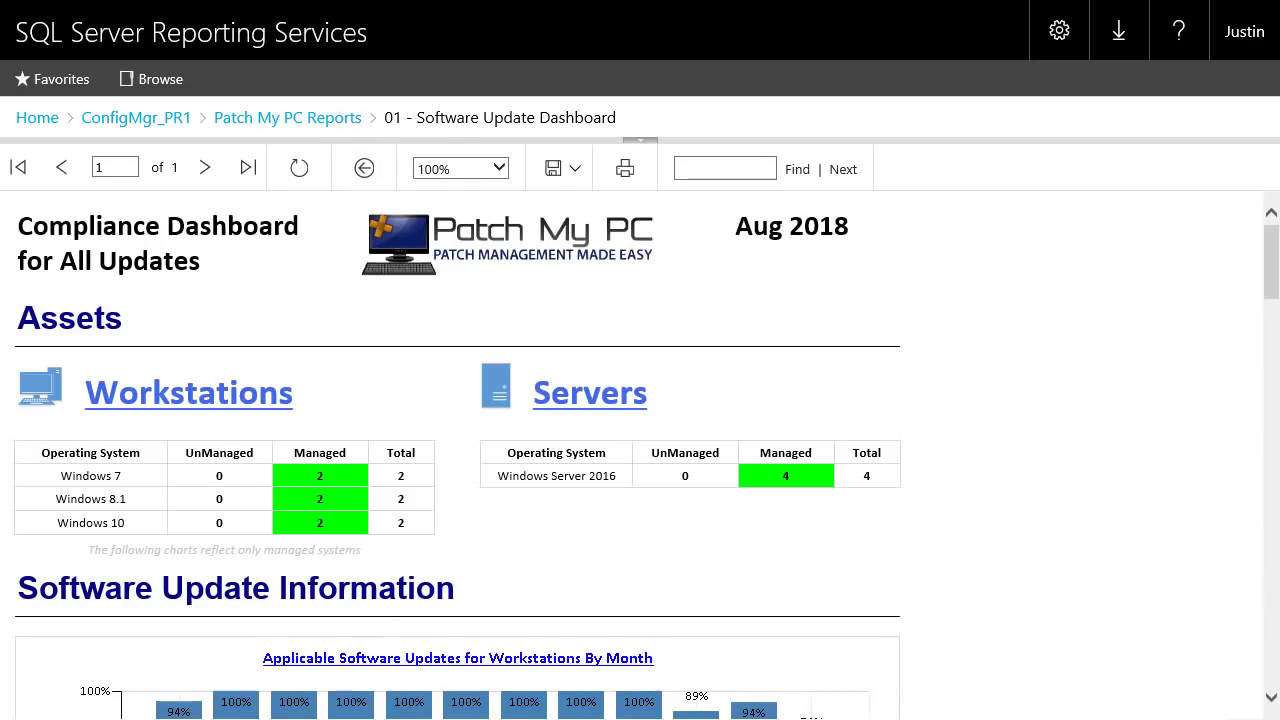
# Examine the dashboard's Servers compliance charts through Servers Missing At Least 1 Update By Month.
pyautogui.scroll(-15, 778, 562)
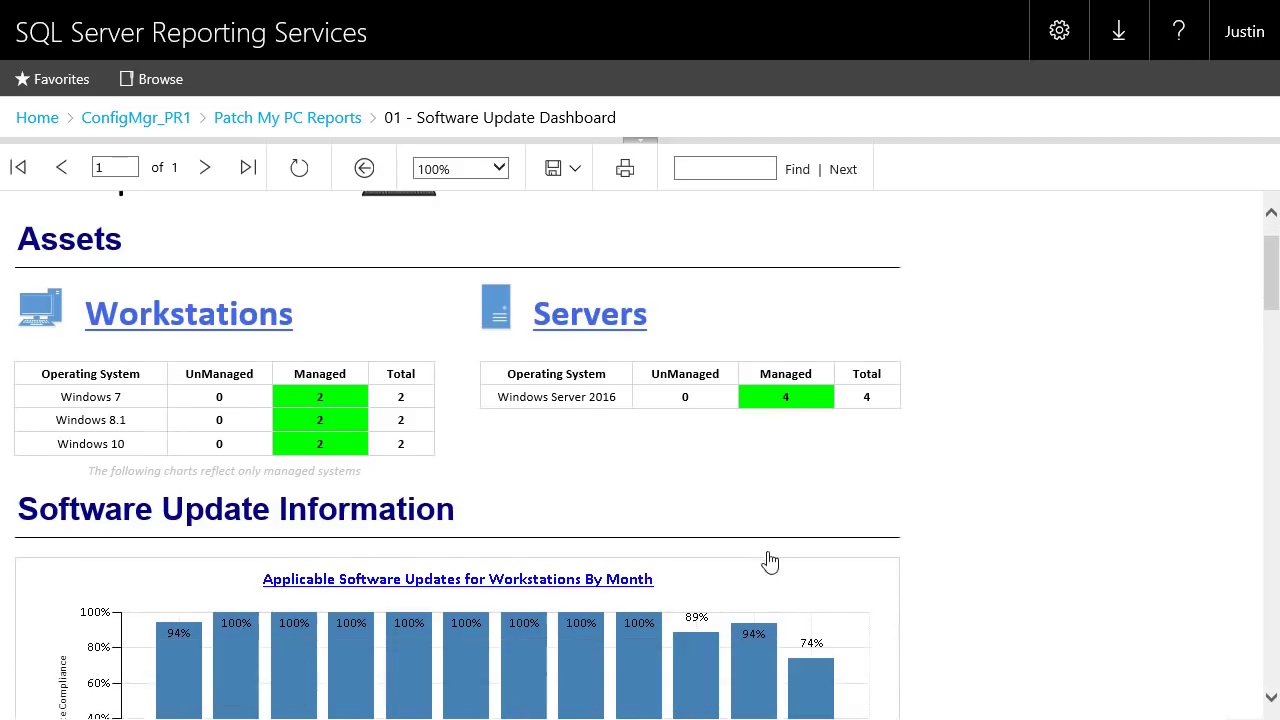
pyautogui.scroll(-15, 745, 563)
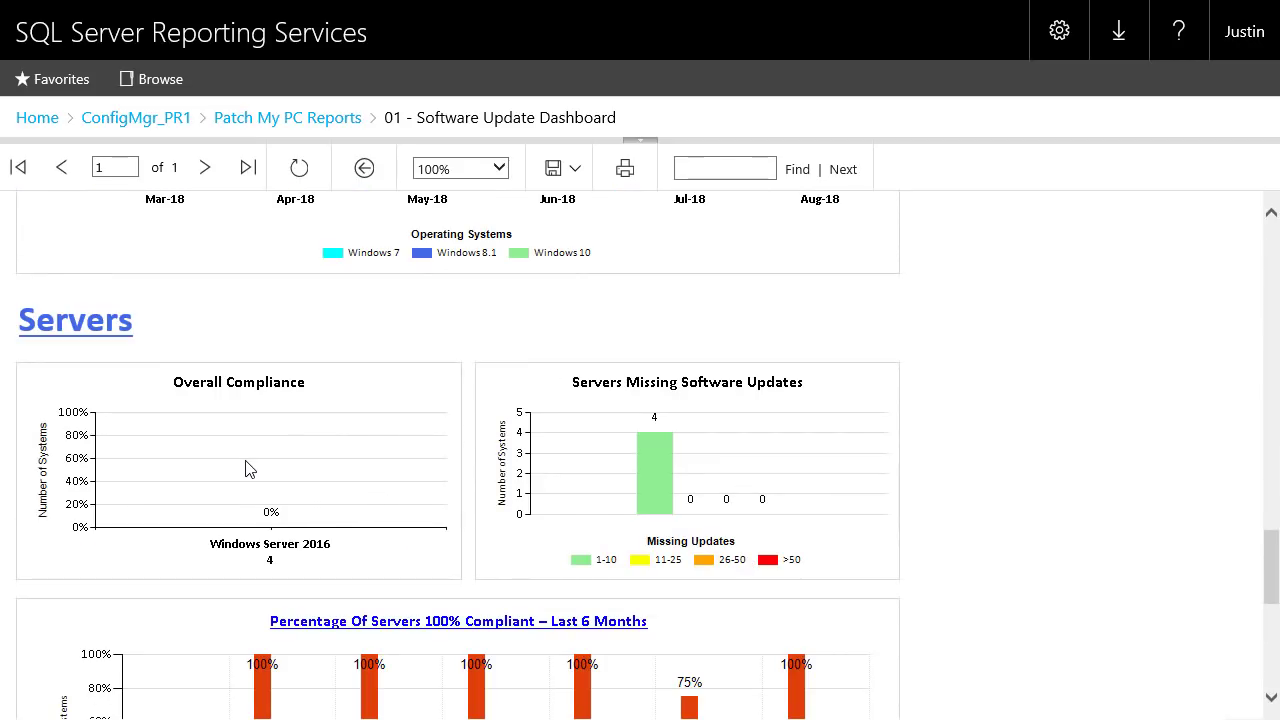
pyautogui.scroll(-6, 250, 470)
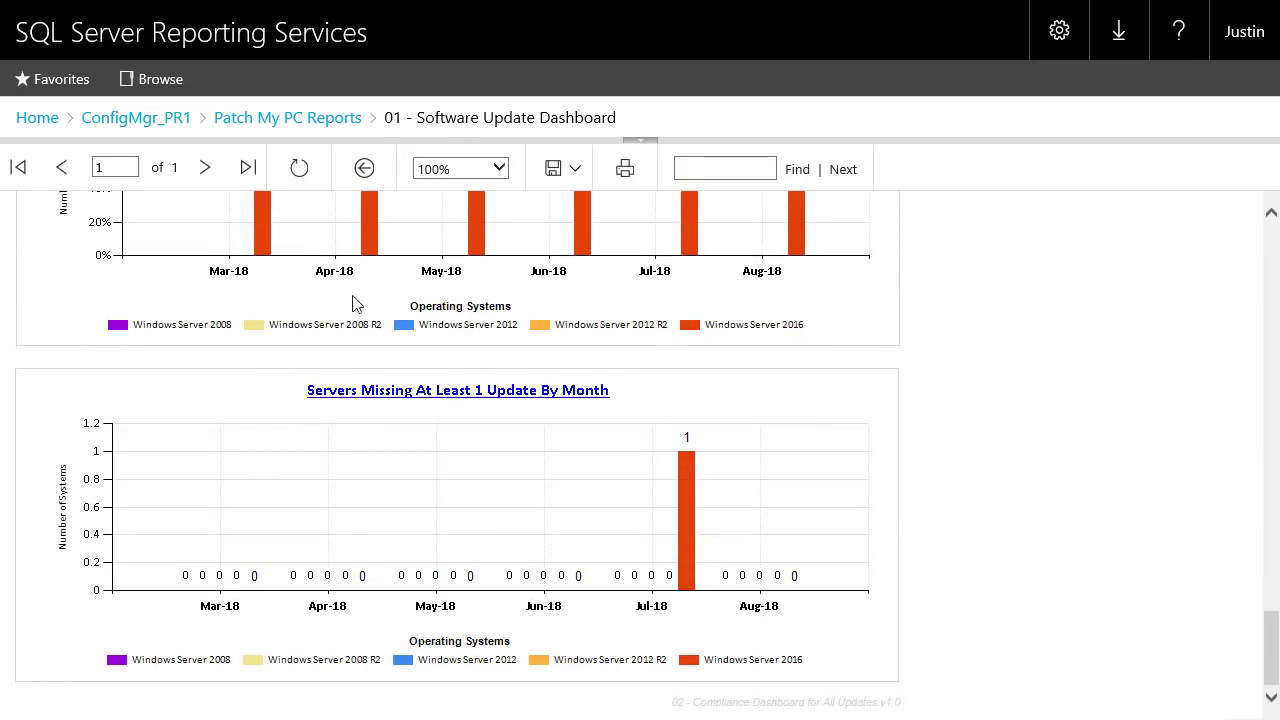
# Rerun the Software Update Dashboard for the All Workstations collection and collapse the report parameters.
pyautogui.click(641, 142)
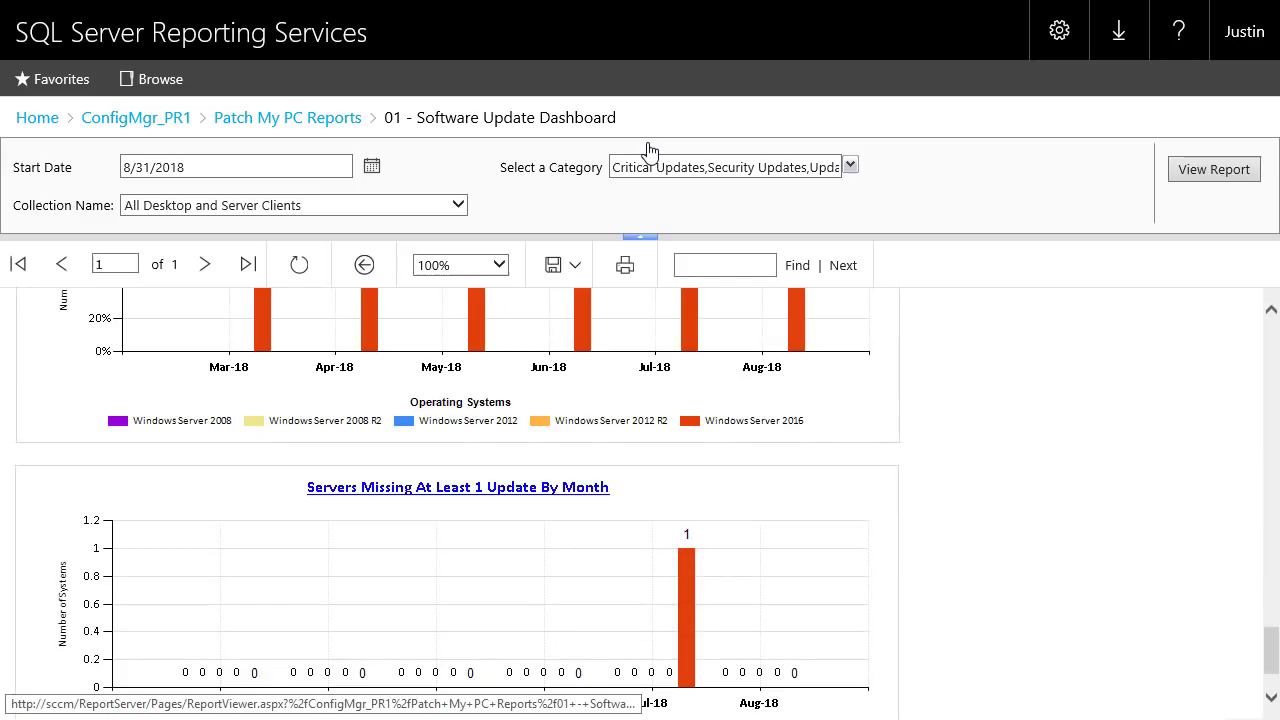
pyautogui.click(357, 208)
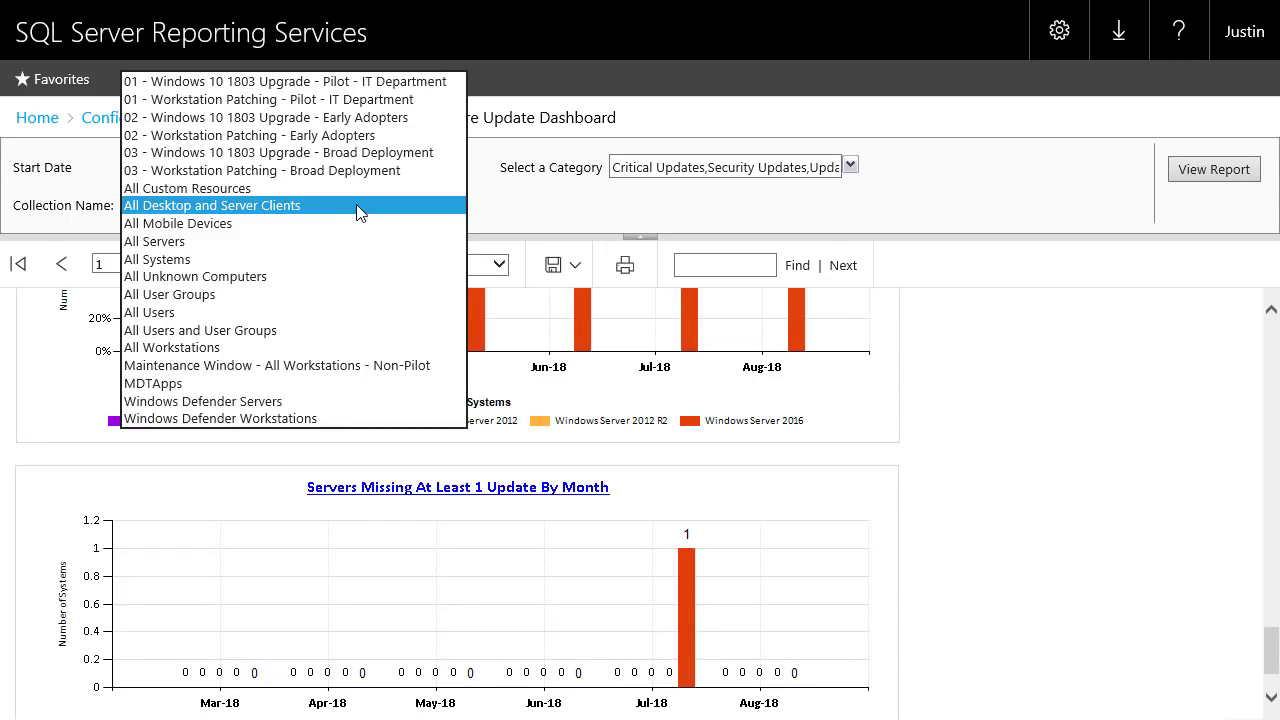
pyautogui.click(216, 349)
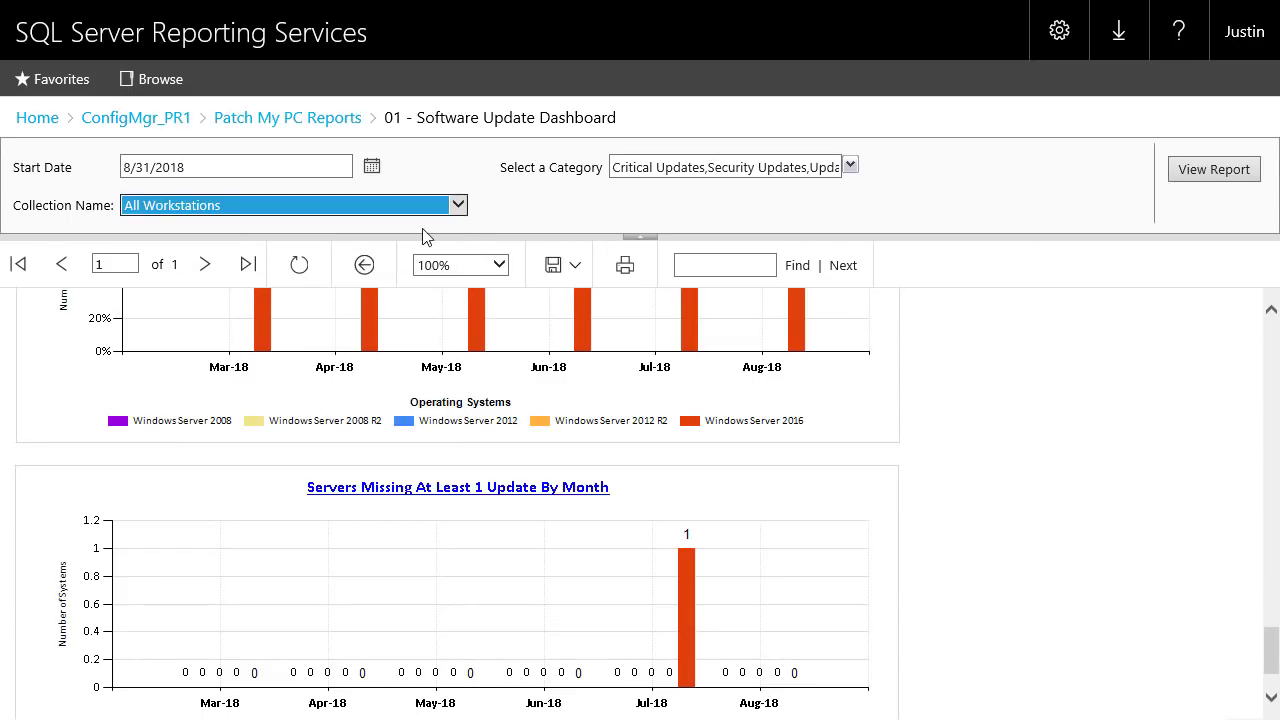
pyautogui.click(1202, 180)
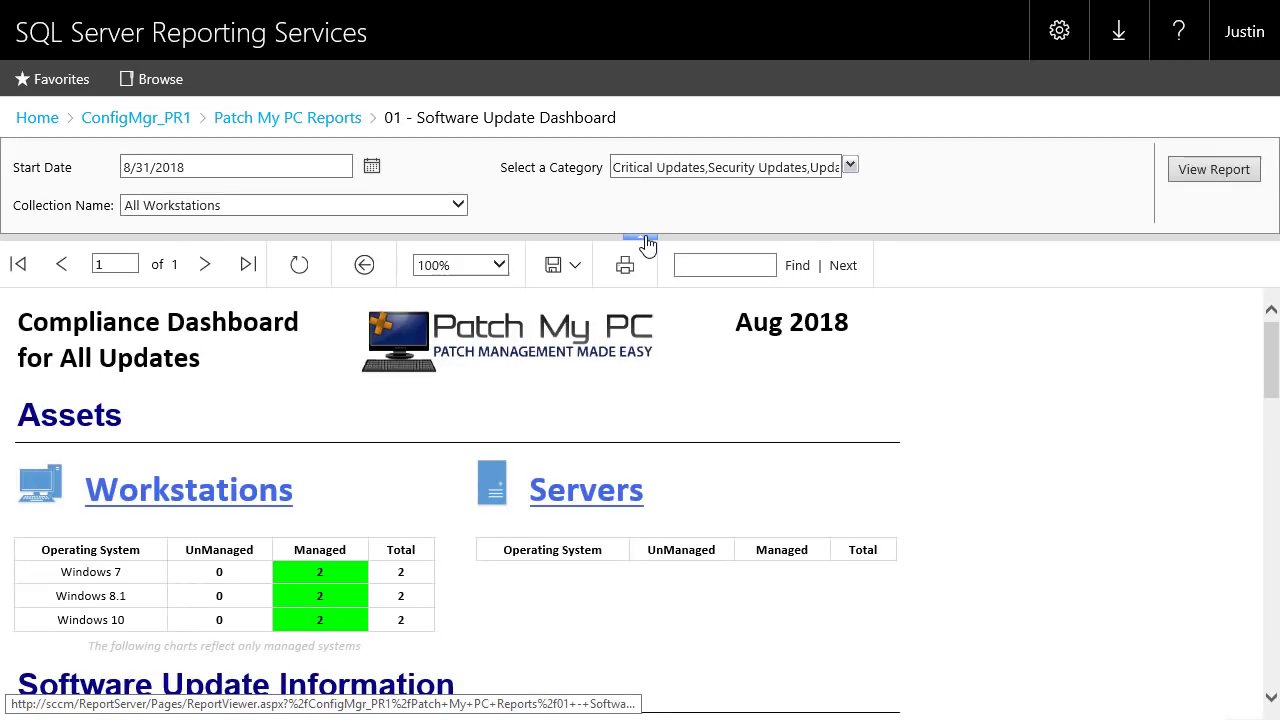
pyautogui.click(646, 243)
# Examine the All Workstations dashboard's monthly applicable updates and Workstations compliance charts through to the end of the report.
pyautogui.scroll(-2, 545, 370)
pyautogui.scroll(-3, 530, 400)
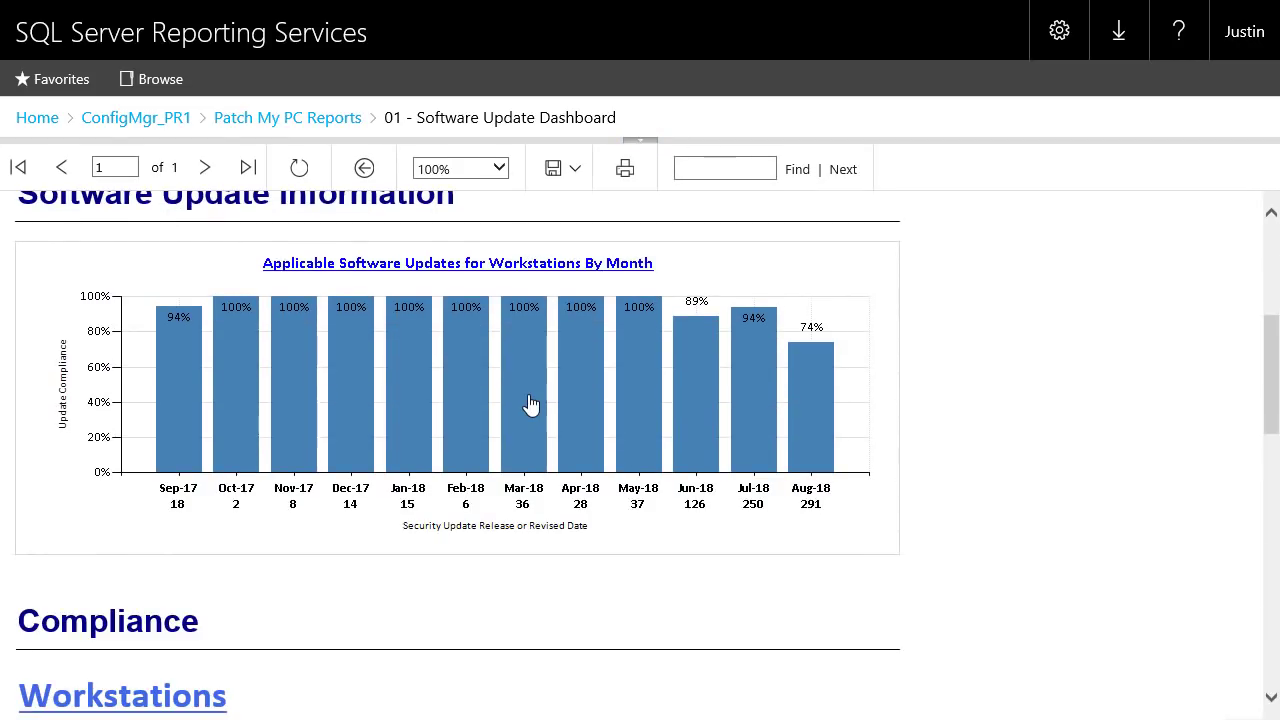
pyautogui.scroll(1, 416, 395)
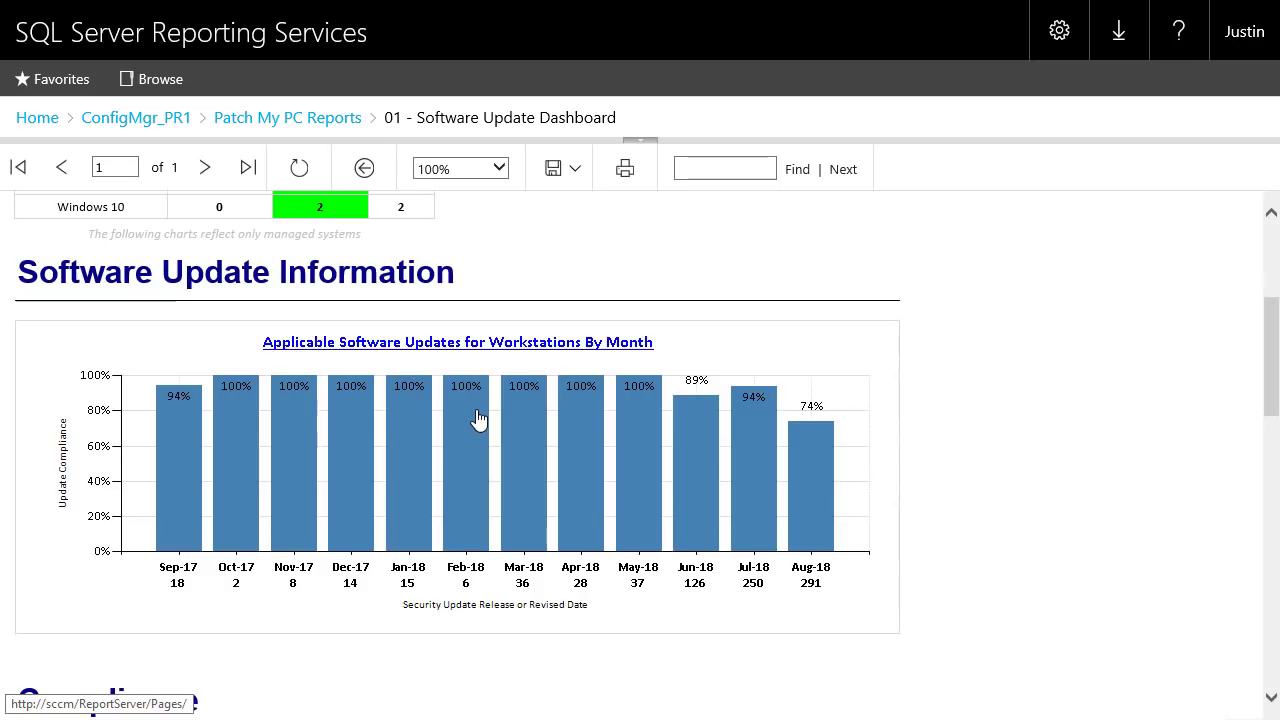
pyautogui.scroll(-5, 476, 425)
pyautogui.scroll(-2, 160, 360)
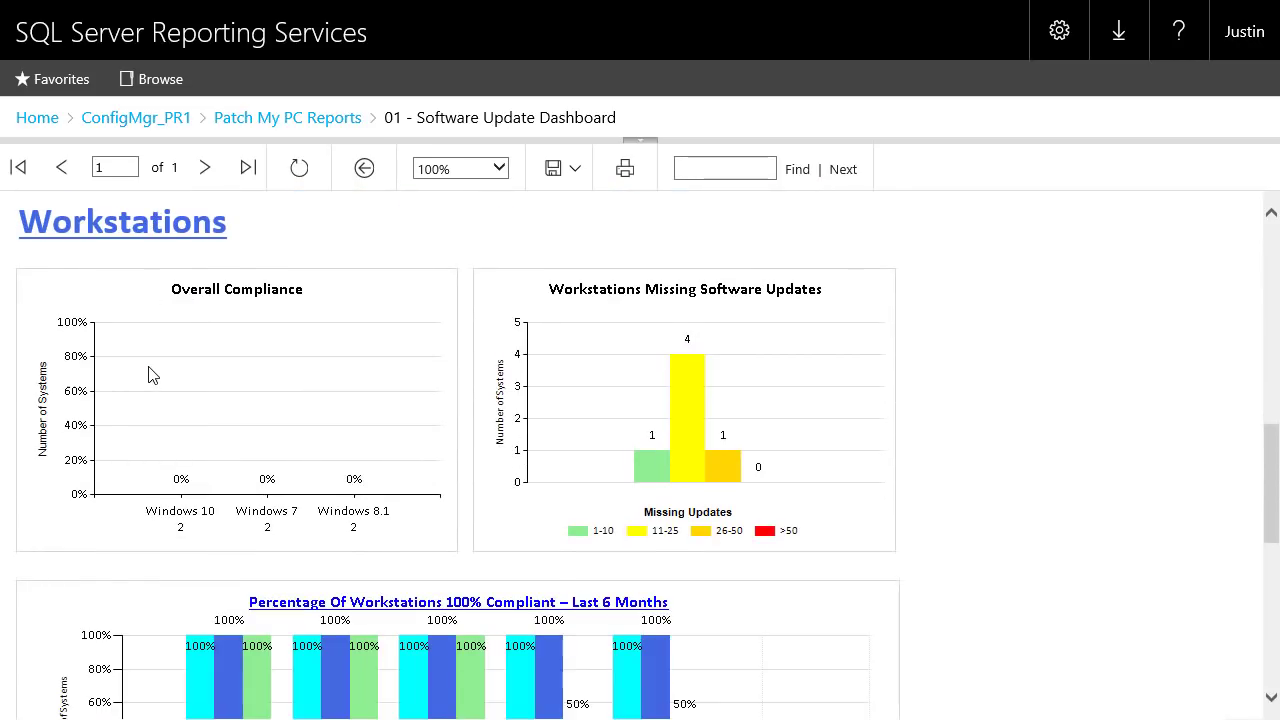
pyautogui.scroll(-3, 246, 355)
pyautogui.scroll(-5, 249, 364)
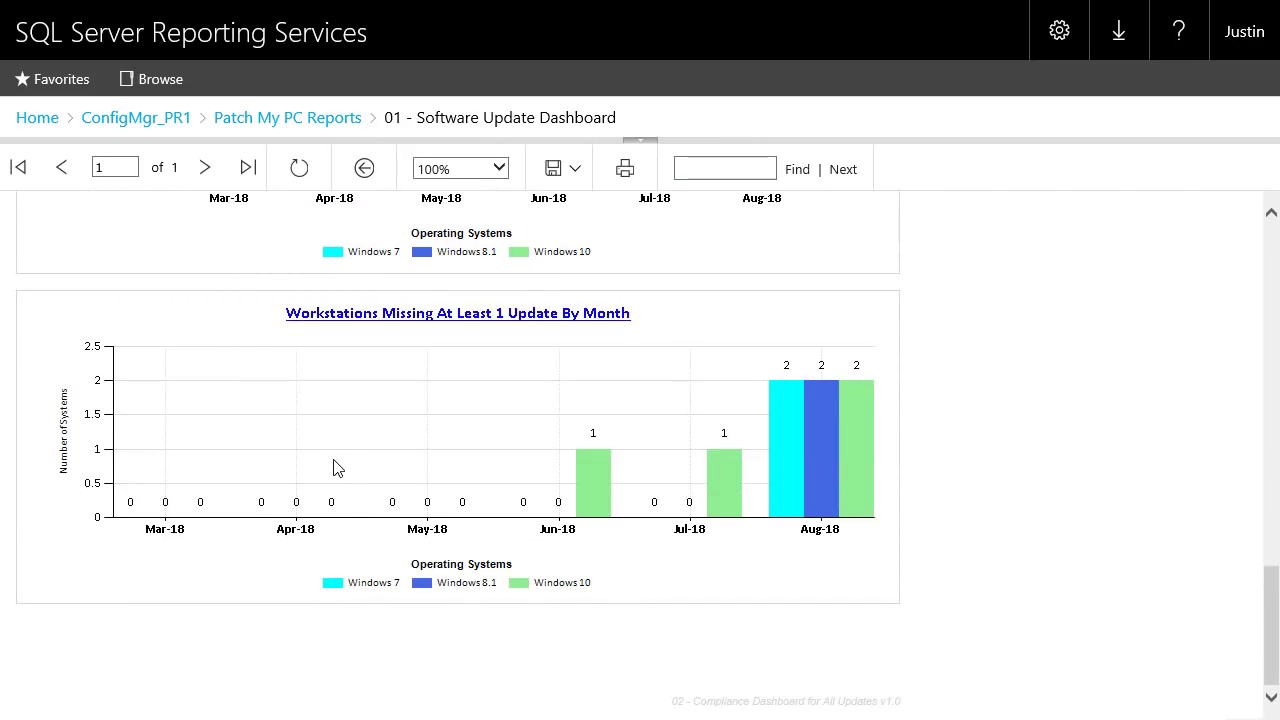
# Run 03 - SUG Compliance - Dashboard for the Patch My PC Third-Party Updates software update group and collapse the parameters.
pyautogui.click(310, 121)
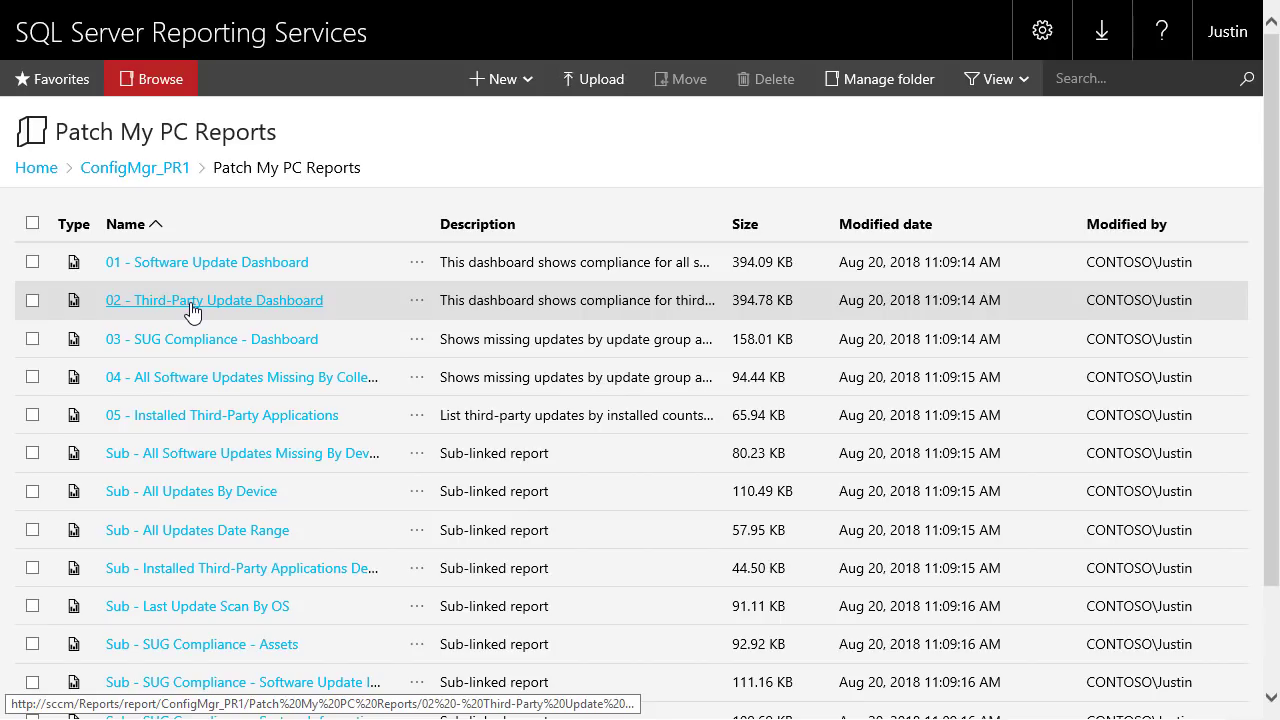
pyautogui.click(201, 340)
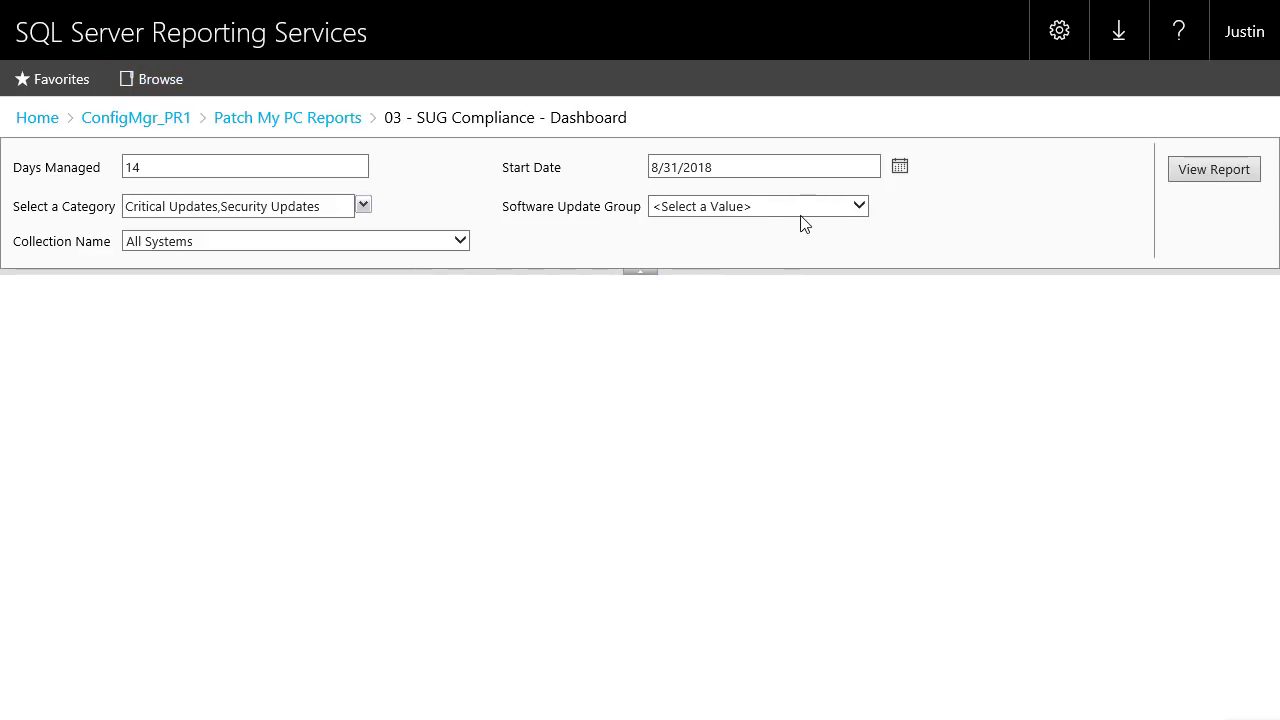
pyautogui.click(770, 207)
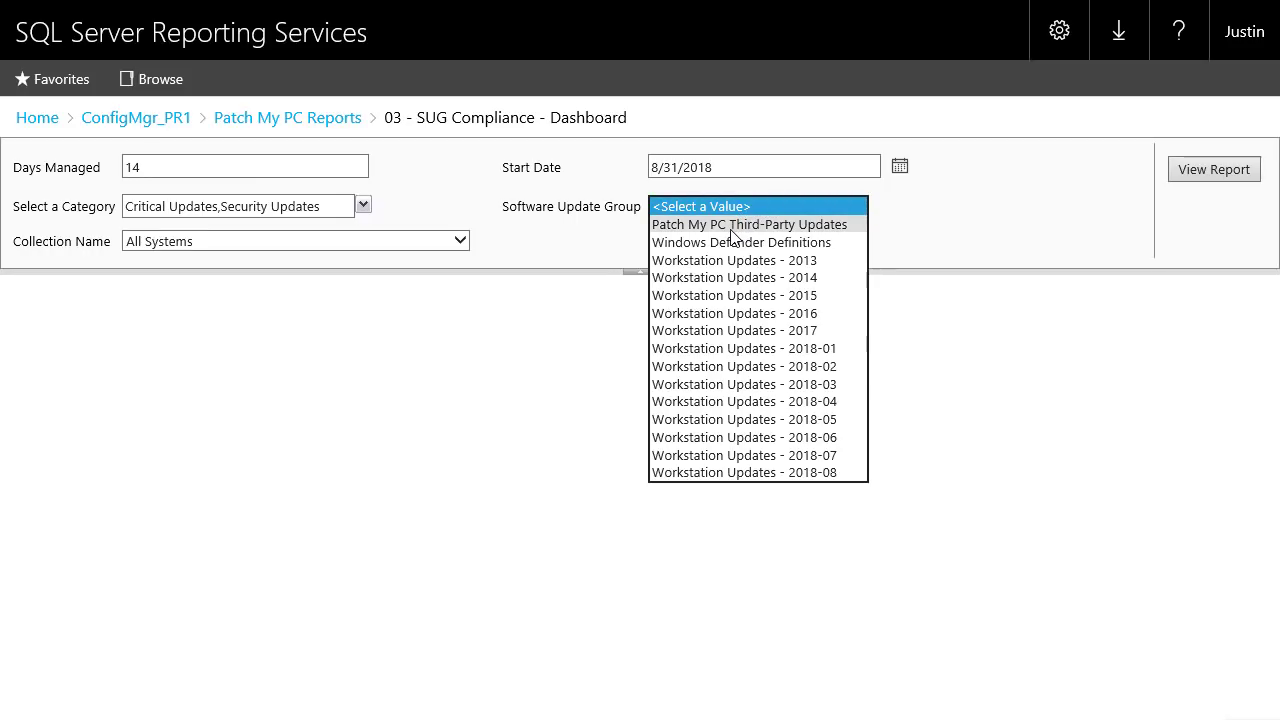
pyautogui.click(731, 226)
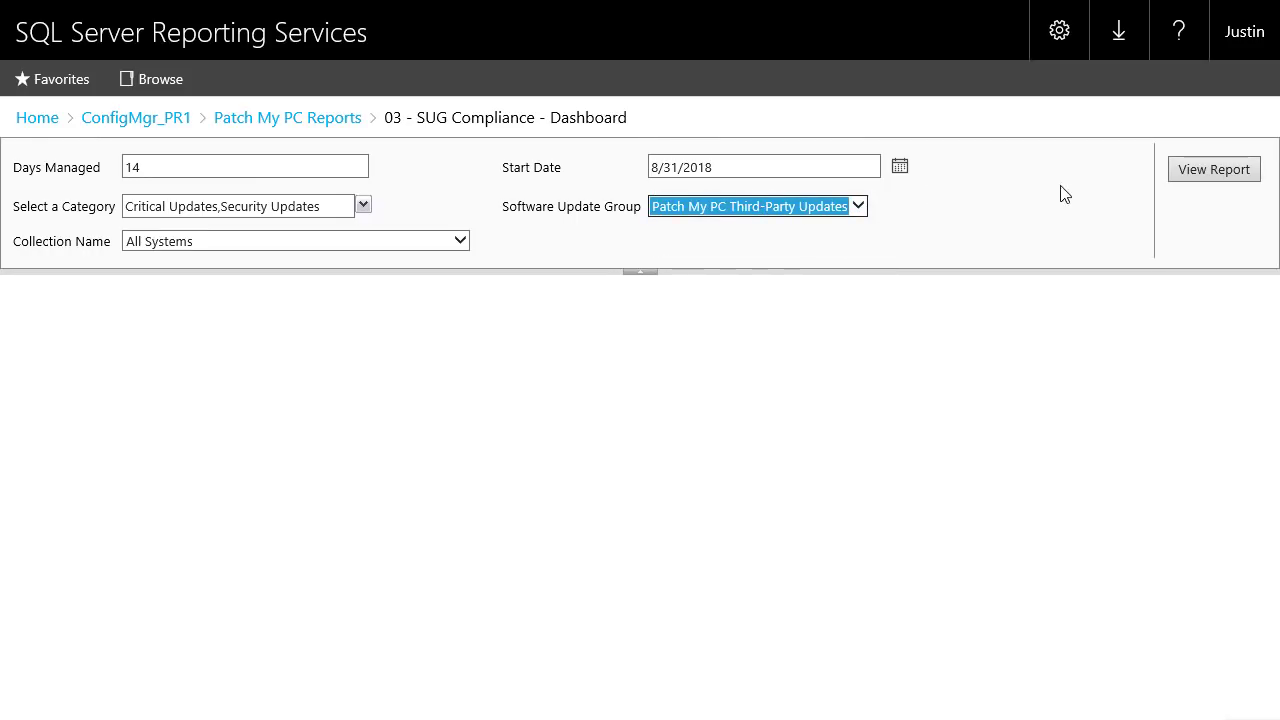
pyautogui.click(1216, 172)
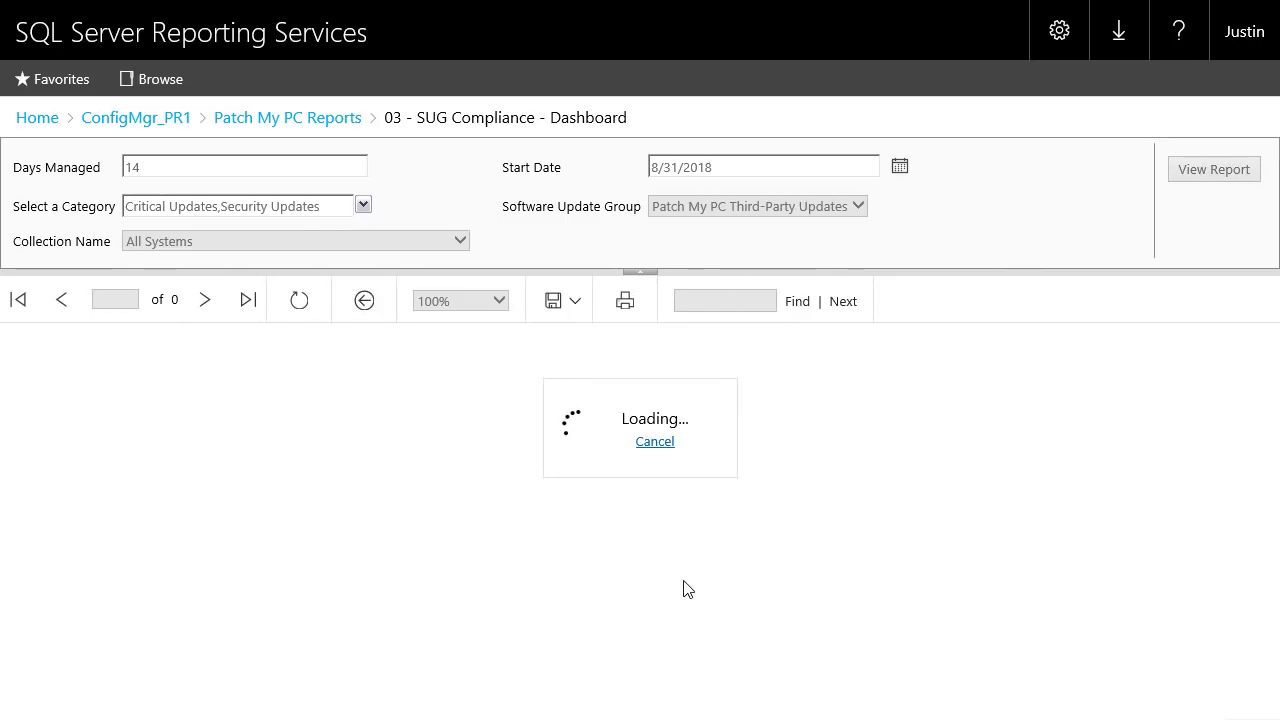
pyautogui.click(638, 271)
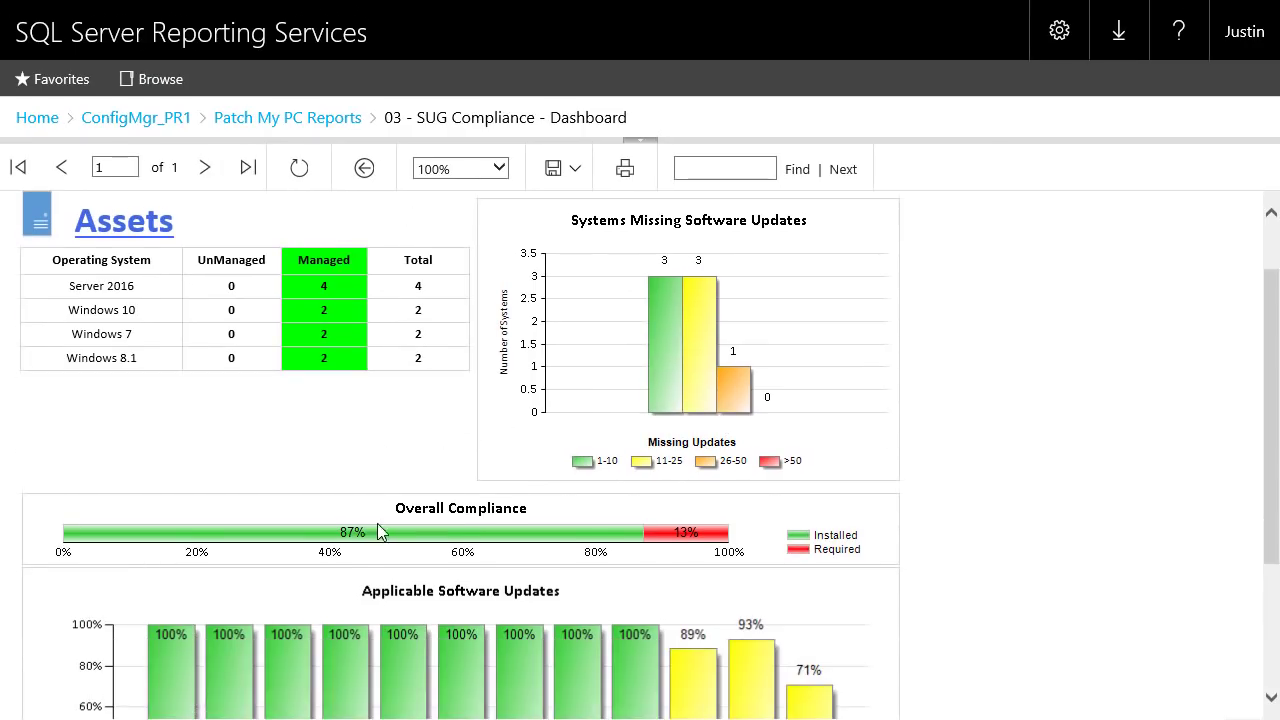
# Examine the Overall Compliance bar and the installed and missing counts for Aug-18 and Jul-18 in the Applicable Software Updates chart.
pyautogui.scroll(-1, 378, 532)
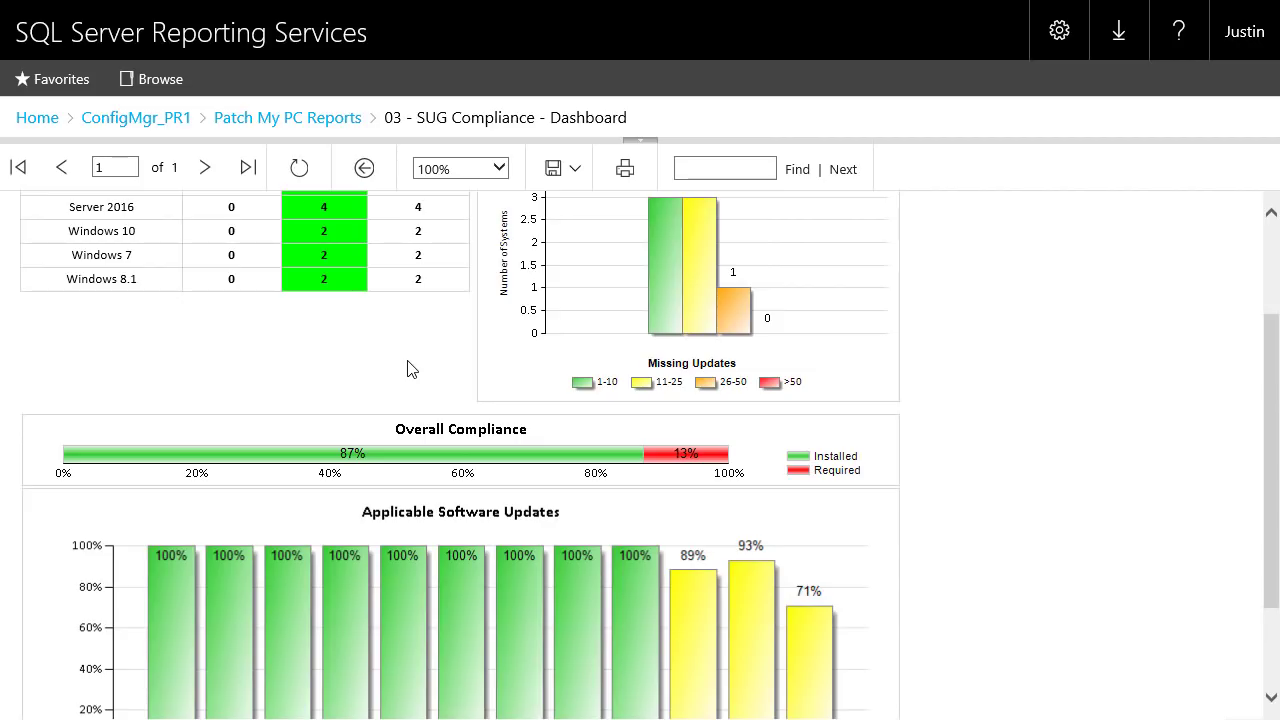
pyautogui.scroll(-3, 408, 369)
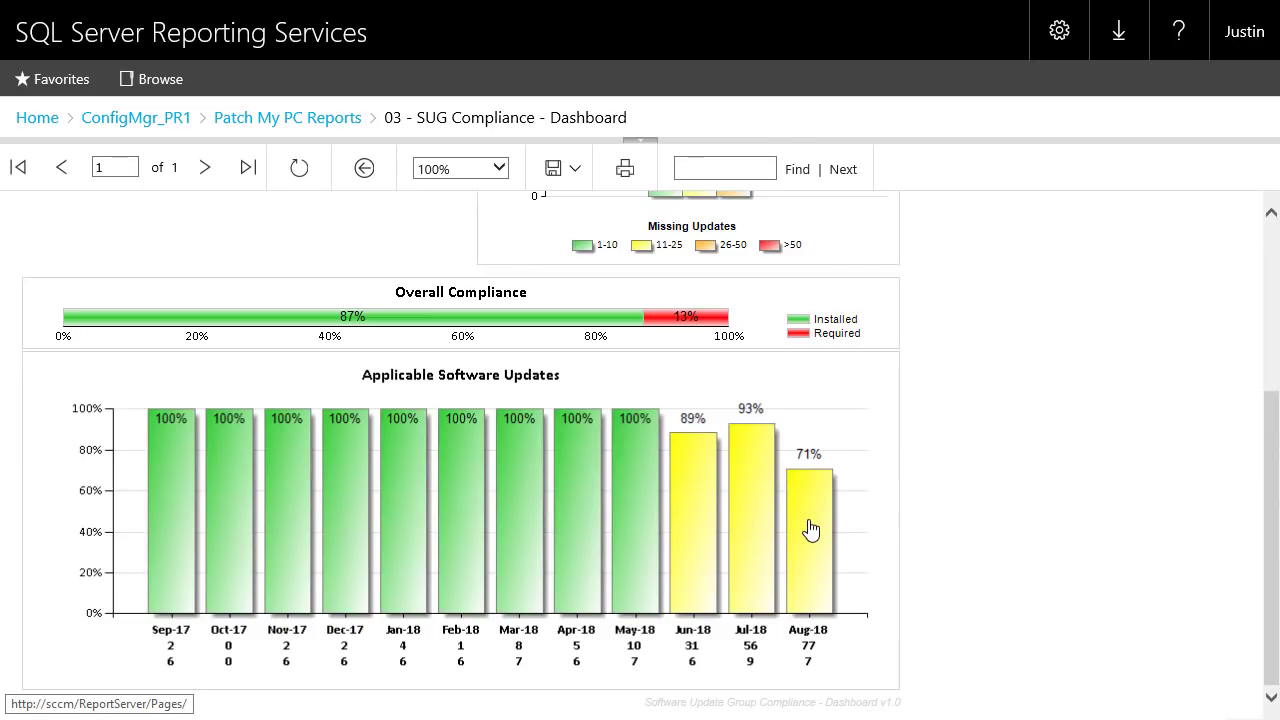
pyautogui.moveTo(811, 530)
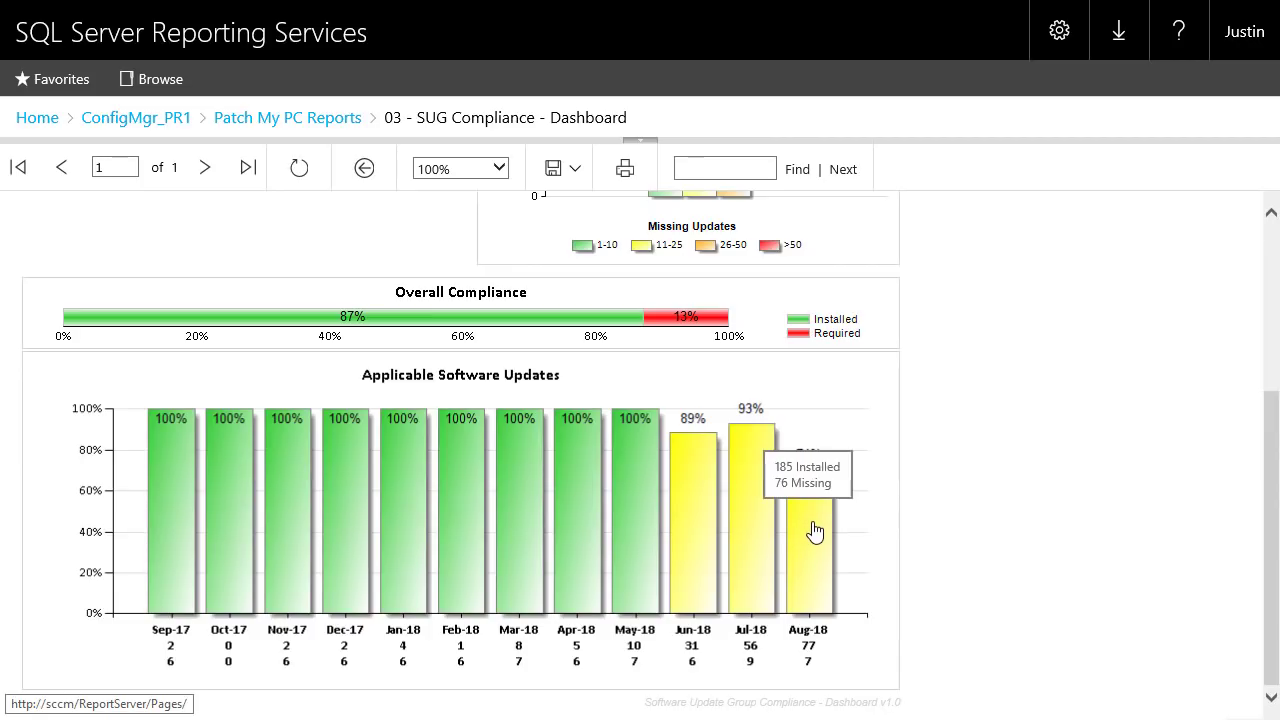
pyautogui.moveTo(760, 490)
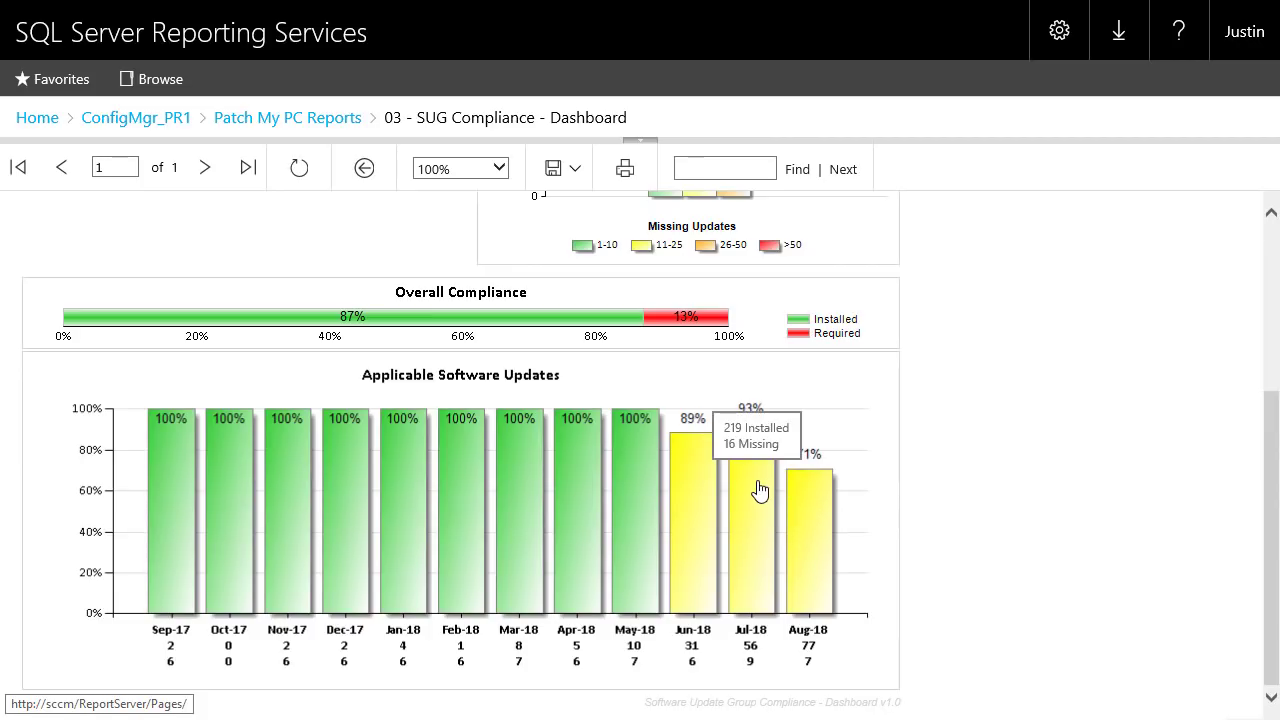